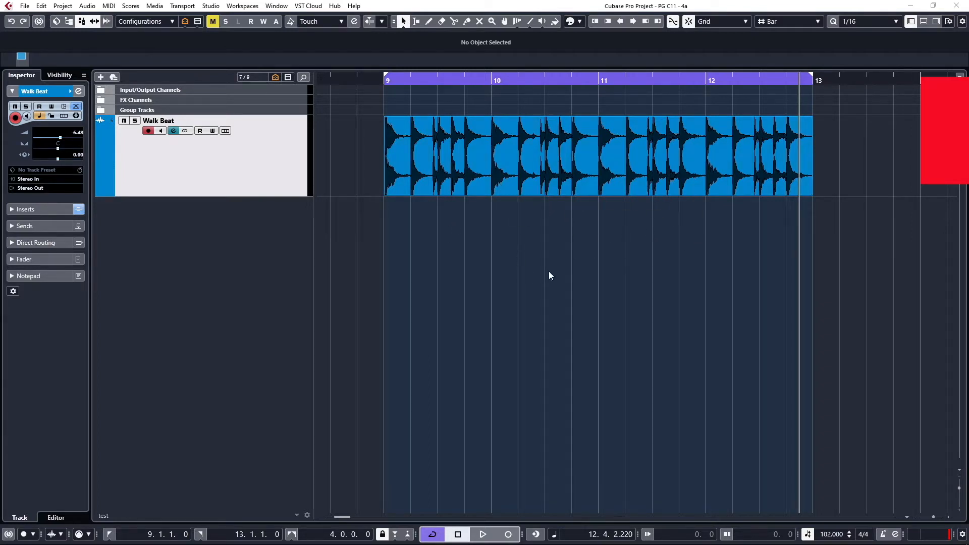
# - Audition the Walk Beat audio loop in the project
pyautogui.click(604, 162)
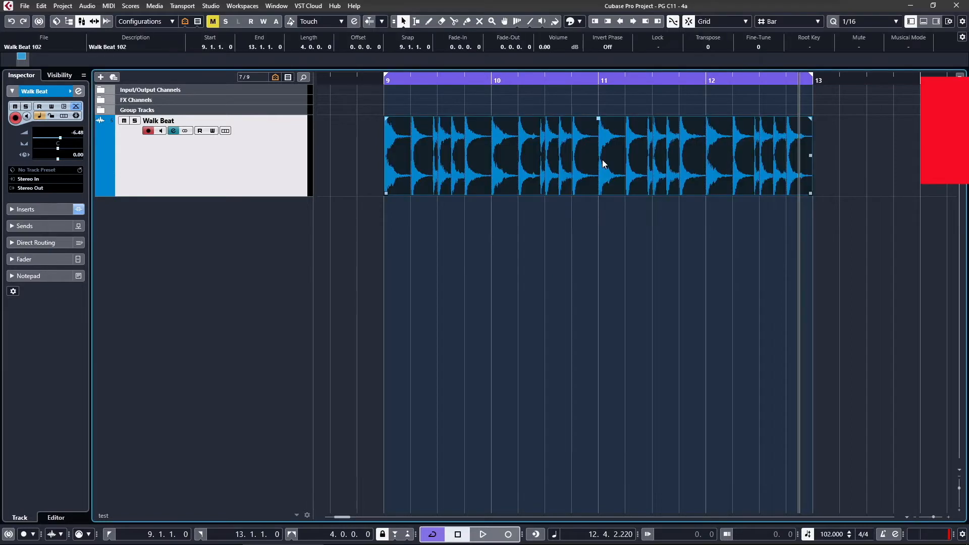
pyautogui.press('space')
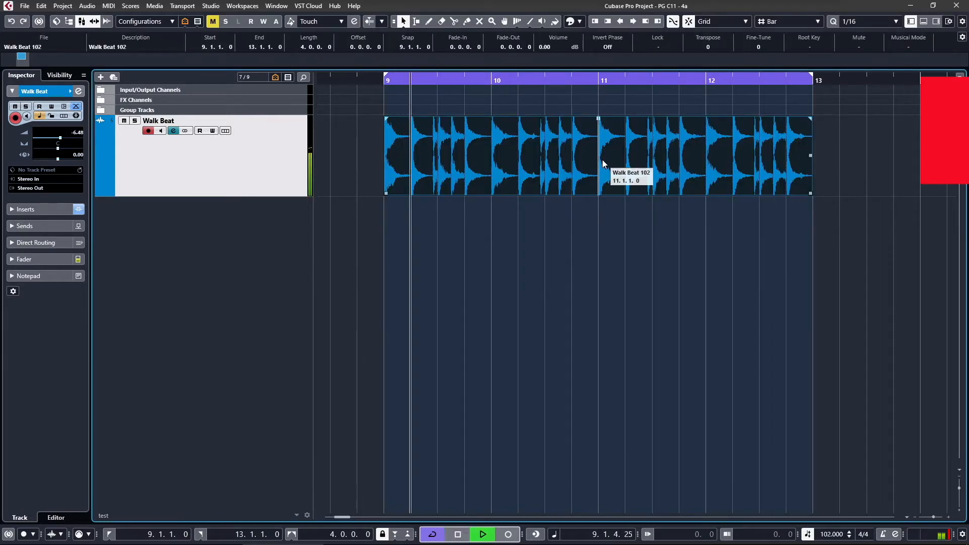
pyautogui.press('space')
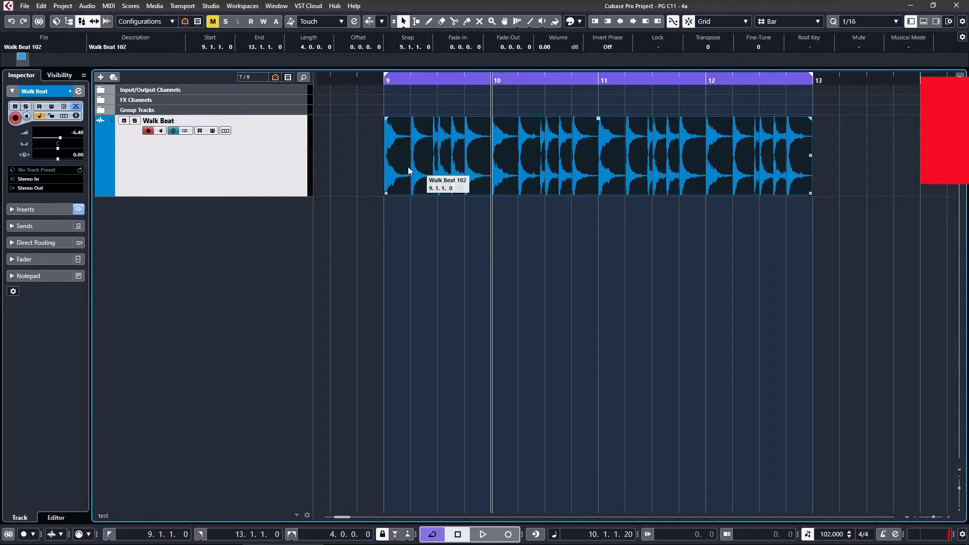
# - Create a sampler track from the Walk Beat loop, mute the original Walk Beat audio track, and select the sampler track
pyautogui.rightClick(530, 159)
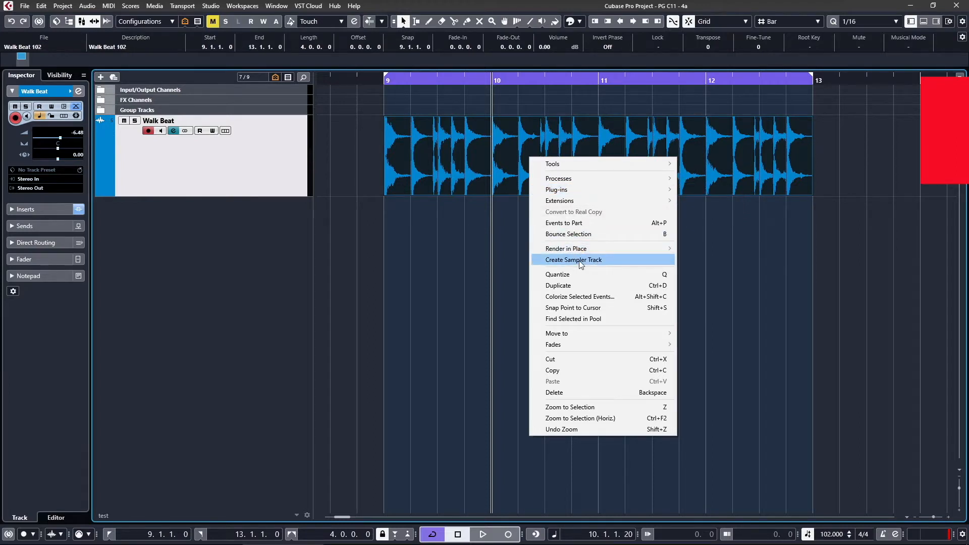
pyautogui.click(580, 261)
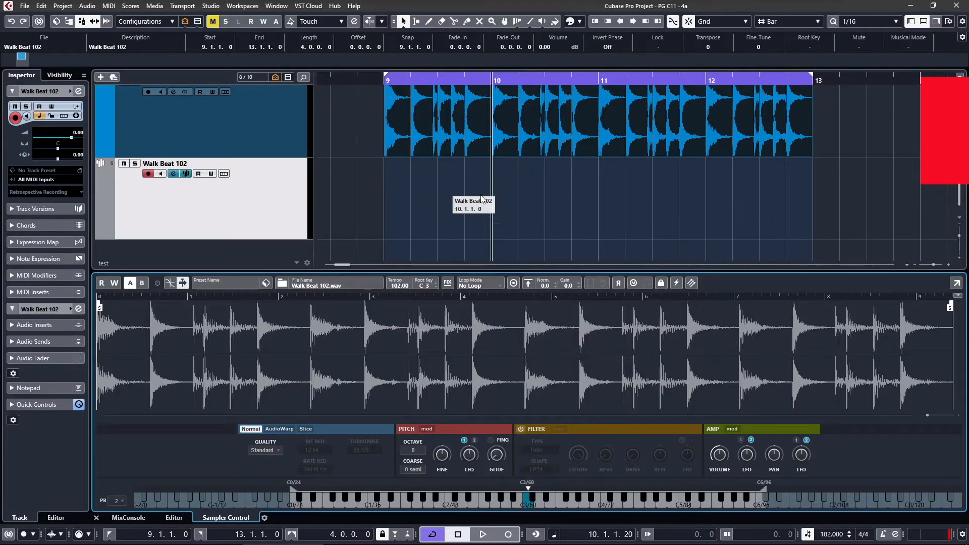
pyautogui.scroll(2, 507, 204)
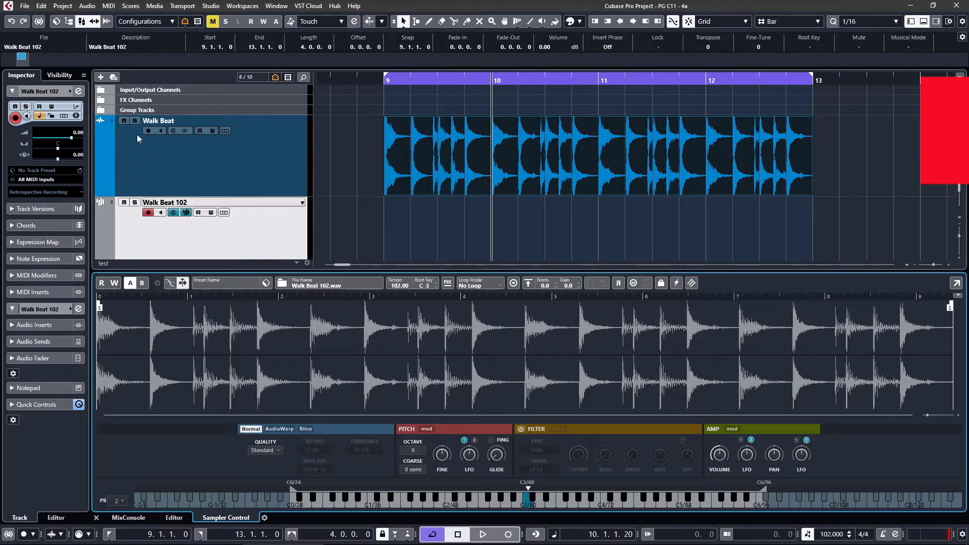
pyautogui.click(123, 121)
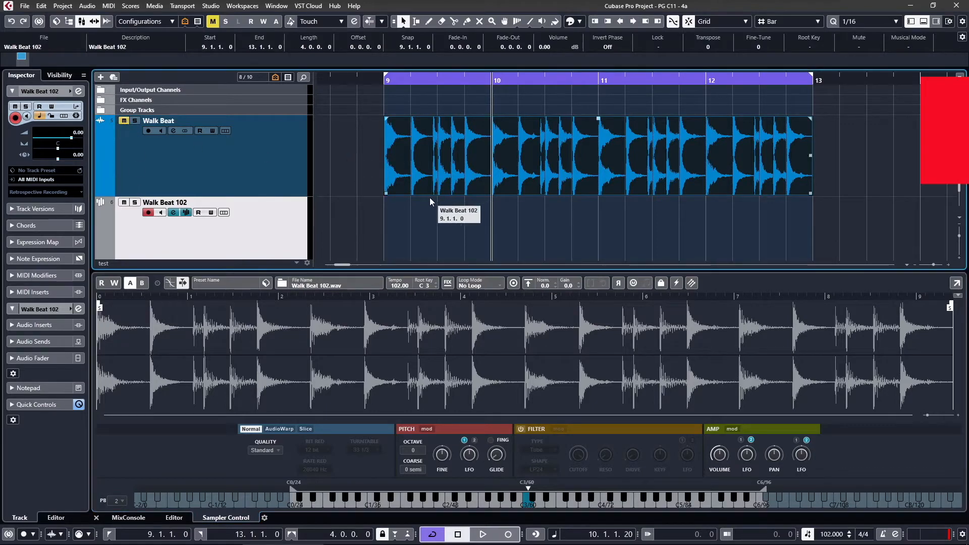
pyautogui.scroll(-2, 430, 198)
pyautogui.click(264, 144)
pyautogui.click(271, 194)
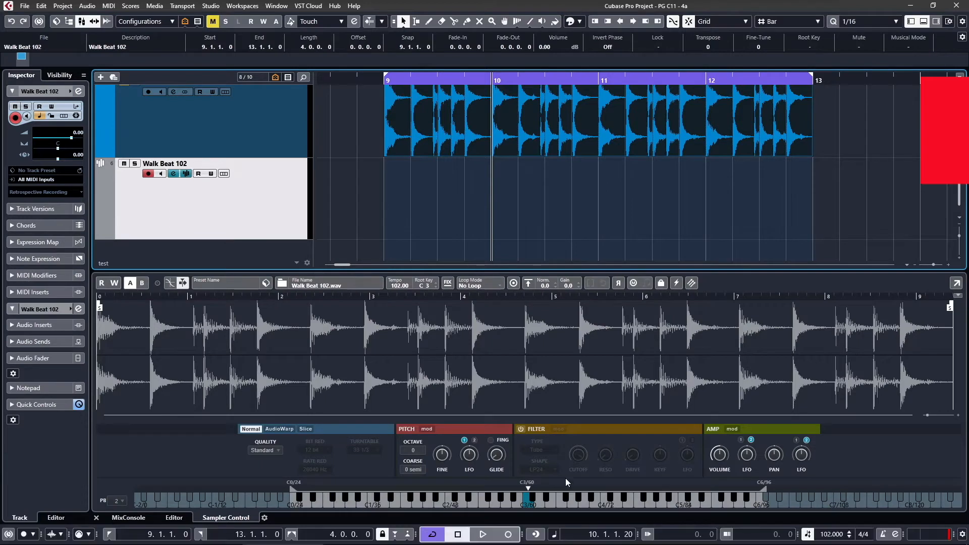
# - Audition the sample at its root key C3 and at a higher key on the sampler keyboard
pyautogui.click(529, 502)
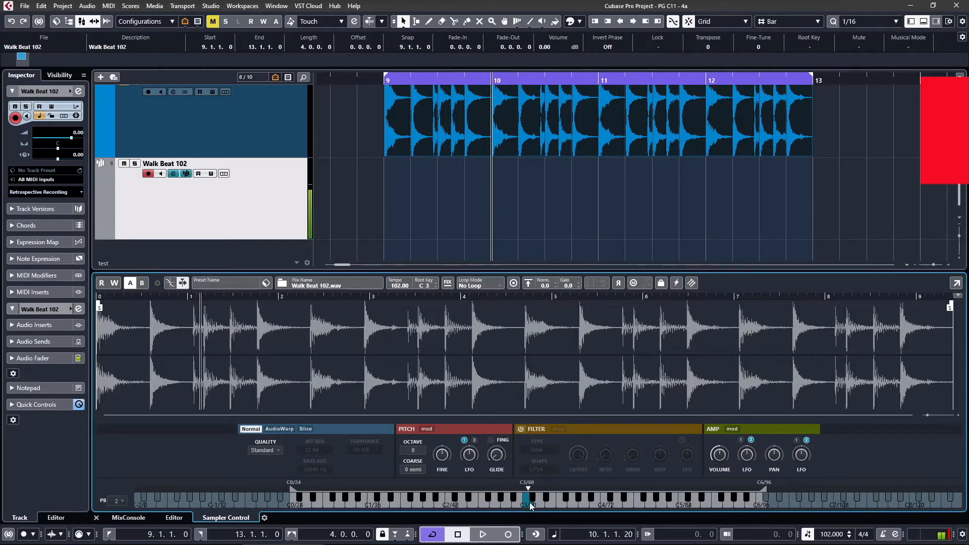
pyautogui.click(561, 504)
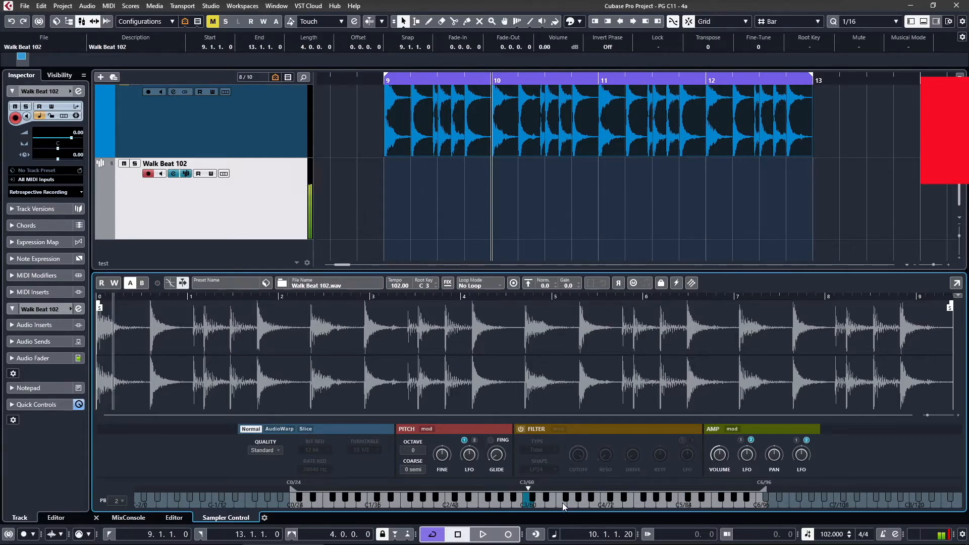
pyautogui.click(562, 503)
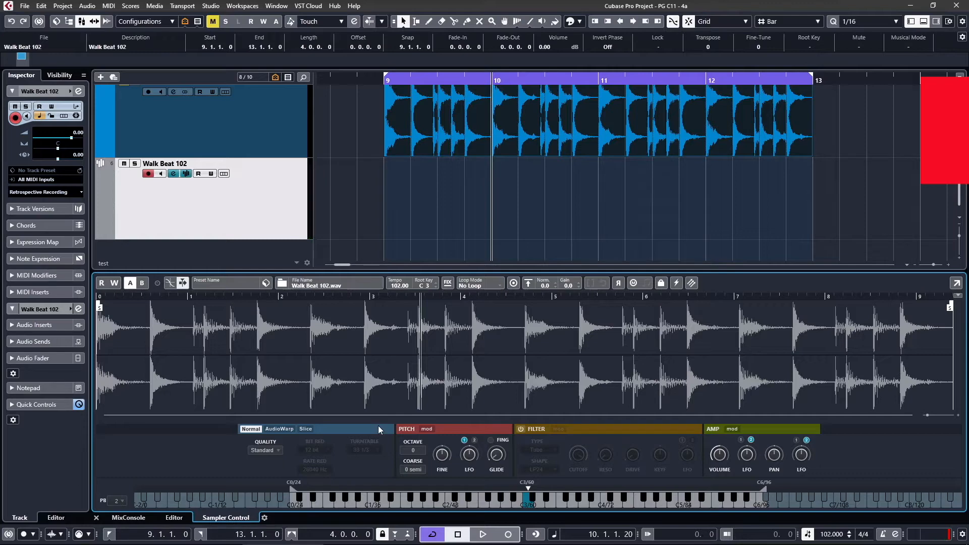
# - Switch the sampler playback to AudioWarp mode and examine its sync options
pyautogui.click(280, 428)
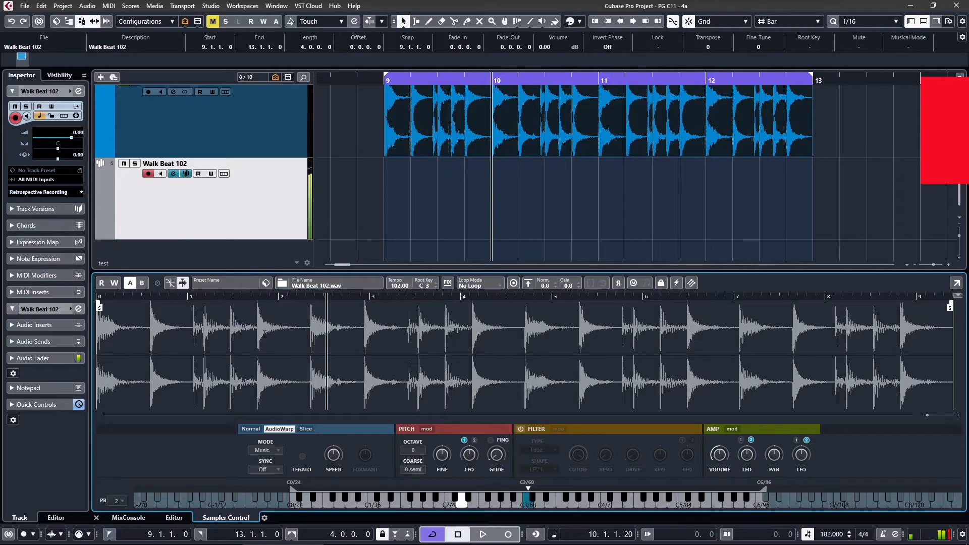
pyautogui.click(268, 467)
pyautogui.click(215, 449)
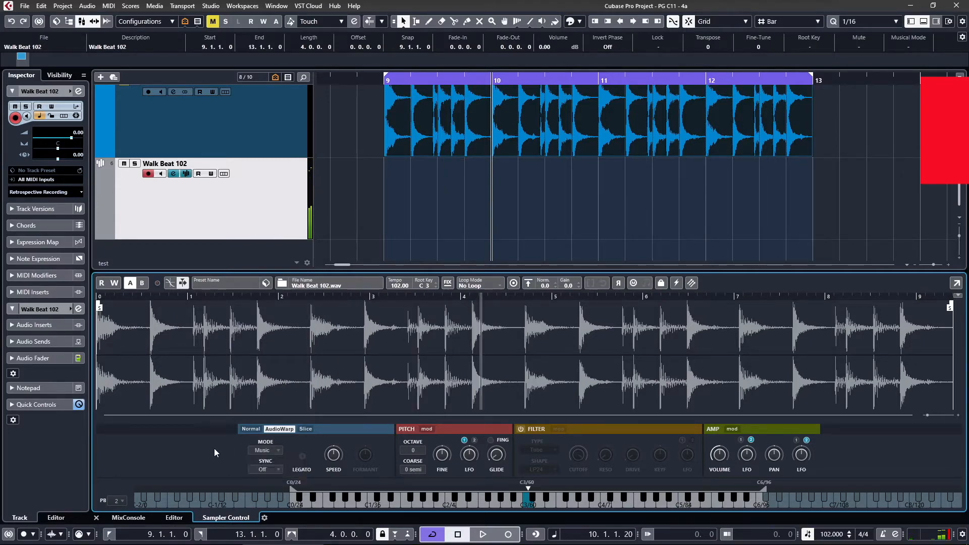
pyautogui.click(271, 469)
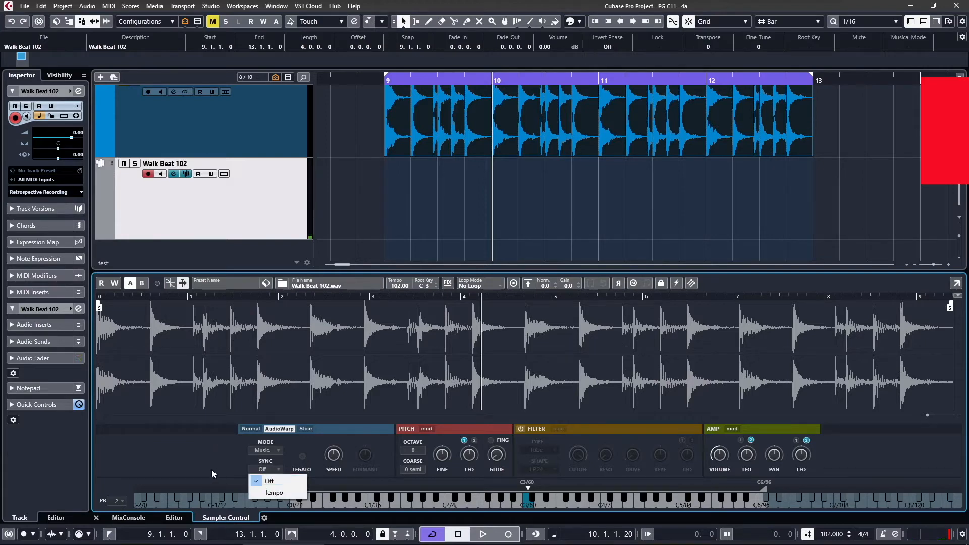
pyautogui.click(199, 465)
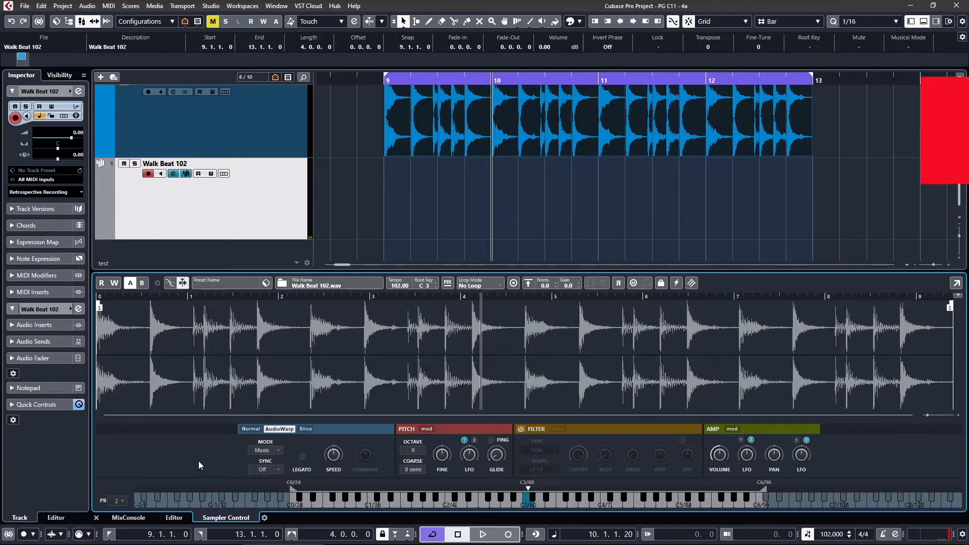
pyautogui.moveTo(338, 458)
# - Return the sampler to Normal playback mode and set the sample quality to Vintage
pyautogui.click(259, 431)
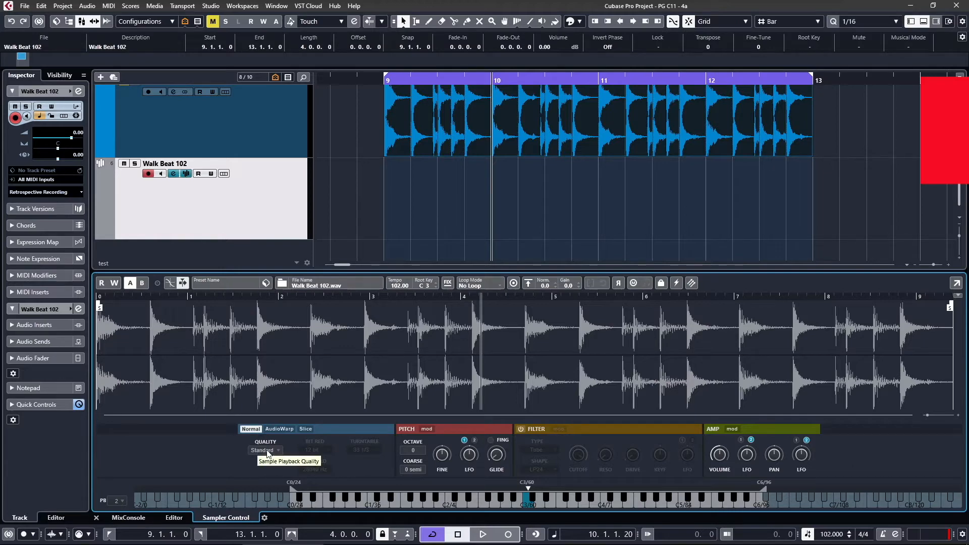
pyautogui.click(268, 452)
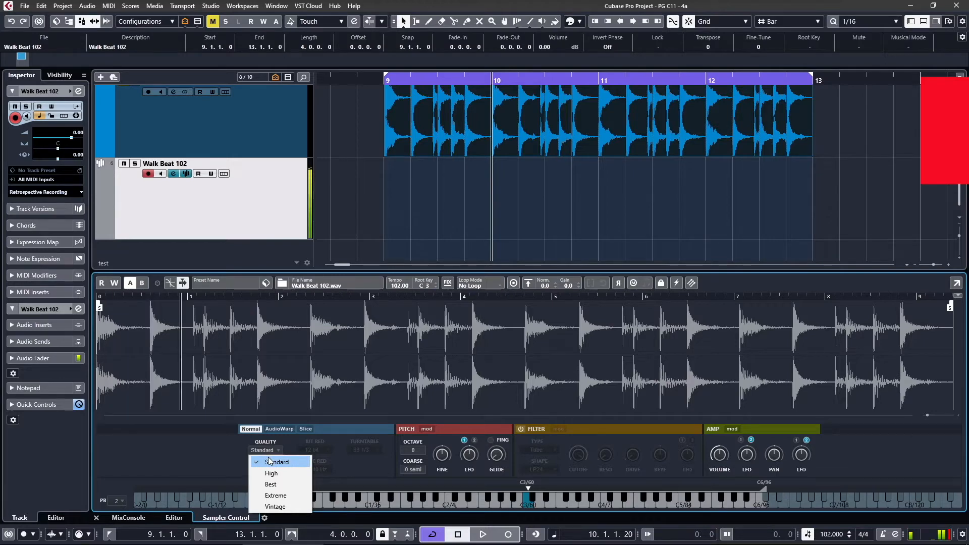
pyautogui.click(276, 507)
pyautogui.click(317, 450)
pyautogui.click(318, 470)
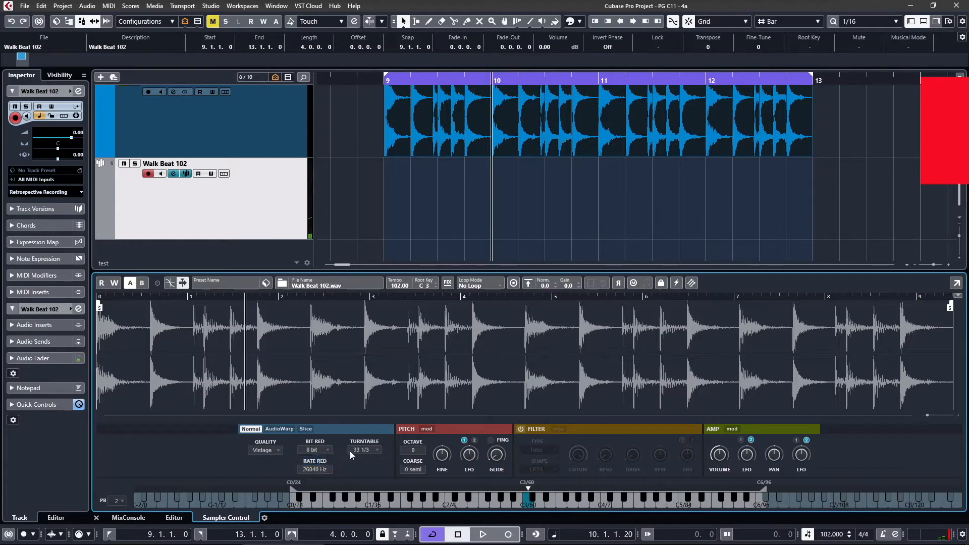
# - Set the Vintage rate reduction to 8000 Hz and the turntable speed to 78
pyautogui.click(314, 470)
pyautogui.write('8000')
pyautogui.press('Return')
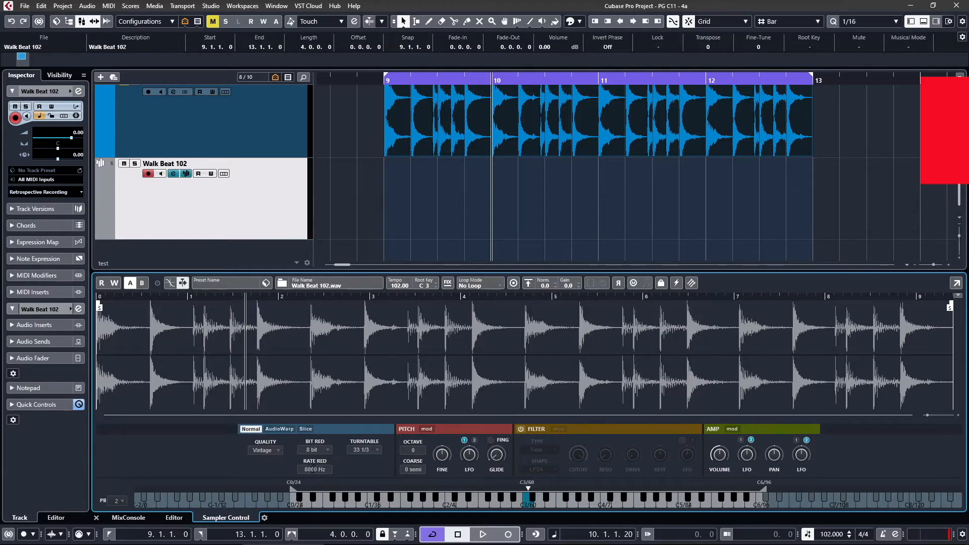
pyautogui.click(364, 451)
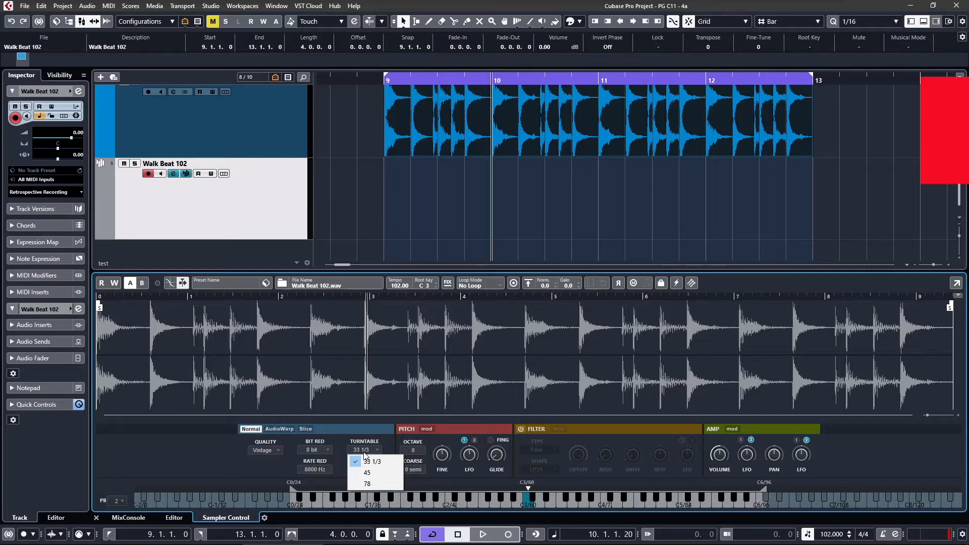
pyautogui.click(382, 486)
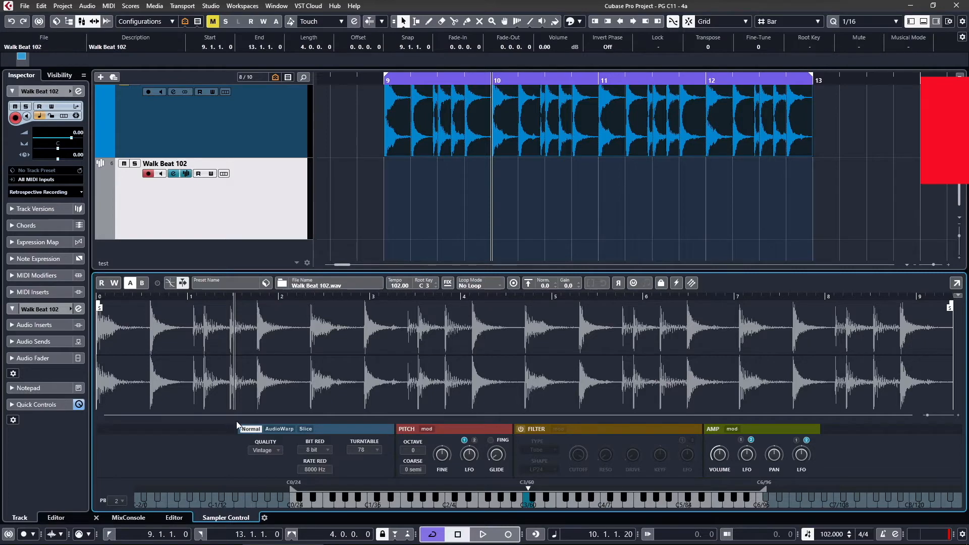
# - Switch the sampler to Slice mode using transient detection and try its threshold control
pyautogui.click(305, 429)
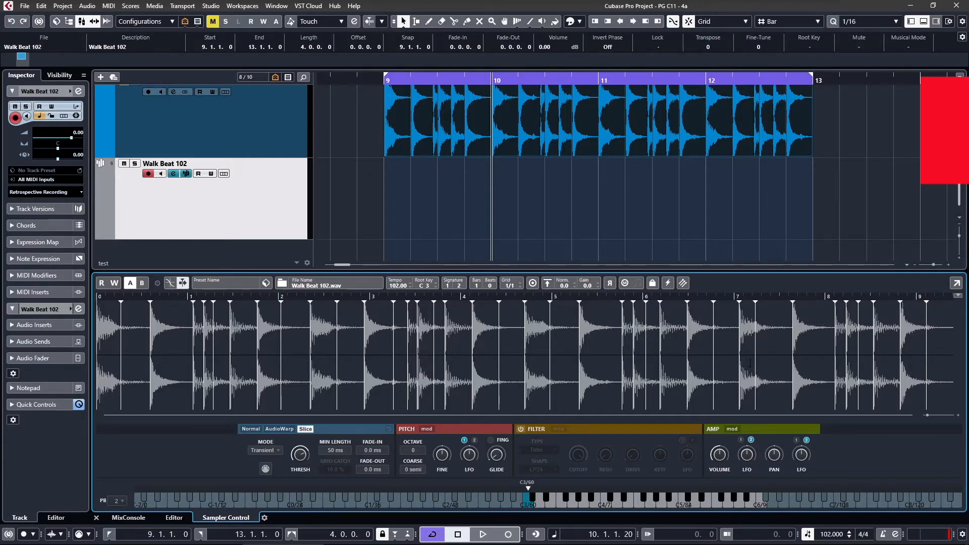
pyautogui.moveTo(298, 454)
pyautogui.mouseDown()
pyautogui.moveTo(301, 487)
pyautogui.moveTo(301, 457)
pyautogui.mouseUp()
pyautogui.moveTo(928, 414); pyautogui.dragTo(926, 414)
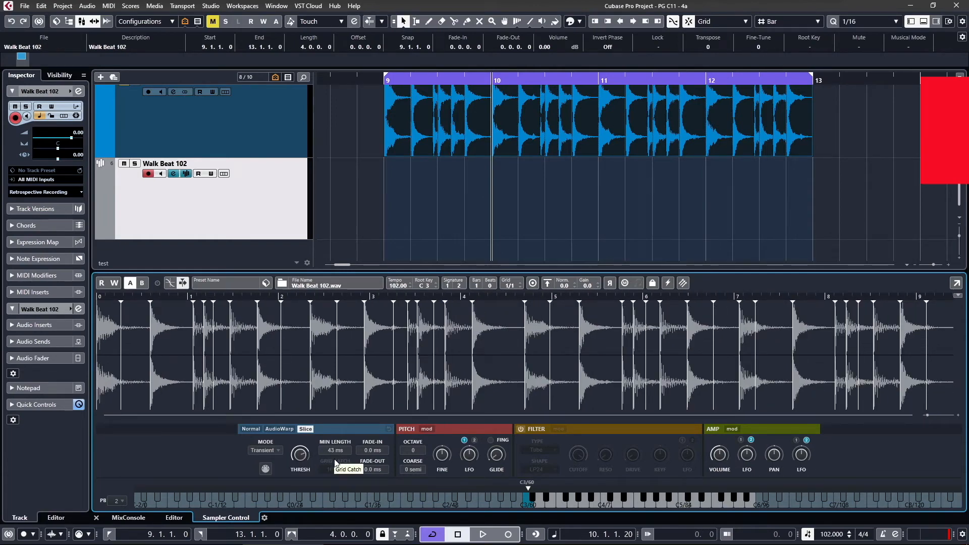
# - Set the minimum slice length to 200 ms and lower the slice threshold
pyautogui.moveTo(336, 463); pyautogui.dragTo(339, 467)
pyautogui.scroll(5, 337, 453)
pyautogui.moveTo(339, 442); pyautogui.dragTo(344, 327)
pyautogui.moveTo(336, 449); pyautogui.dragTo(337, 244)
pyautogui.moveTo(335, 345); pyautogui.dragTo(331, 446)
pyautogui.write('200')
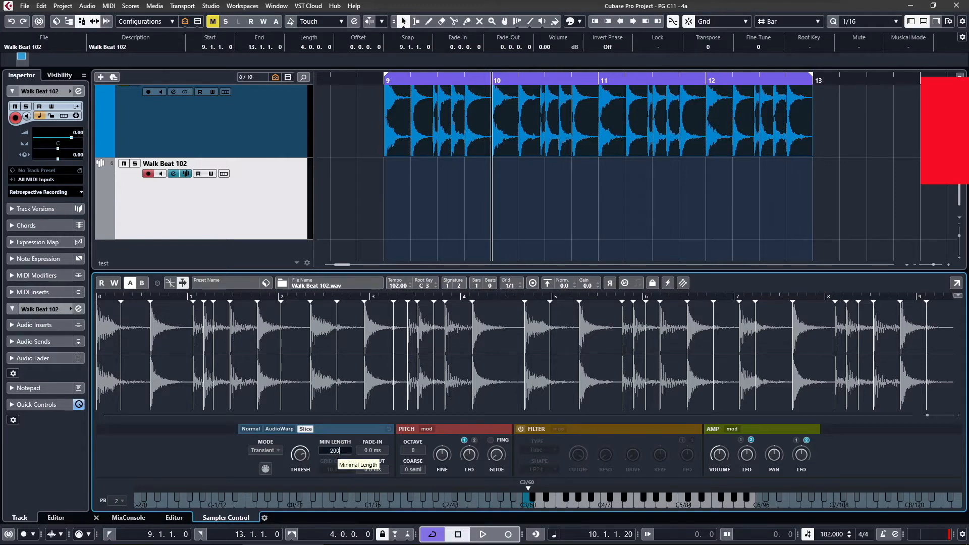
pyautogui.press('Return')
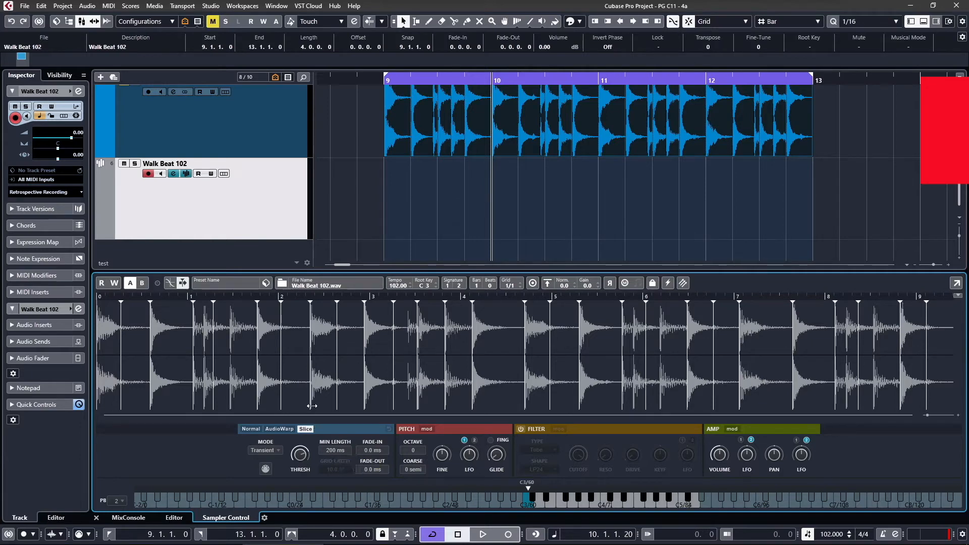
pyautogui.moveTo(301, 459); pyautogui.dragTo(305, 478)
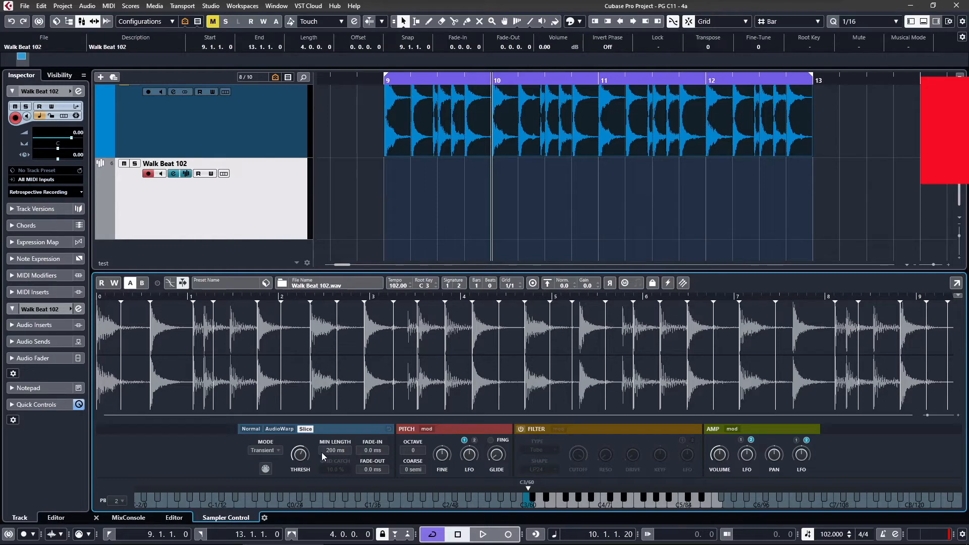
# - Set the minimum slice length to 50 ms and raise the slice threshold for fewer slices
pyautogui.moveTo(339, 462); pyautogui.dragTo(337, 450)
pyautogui.write('50')
pyautogui.press('Return')
pyautogui.moveTo(302, 456)
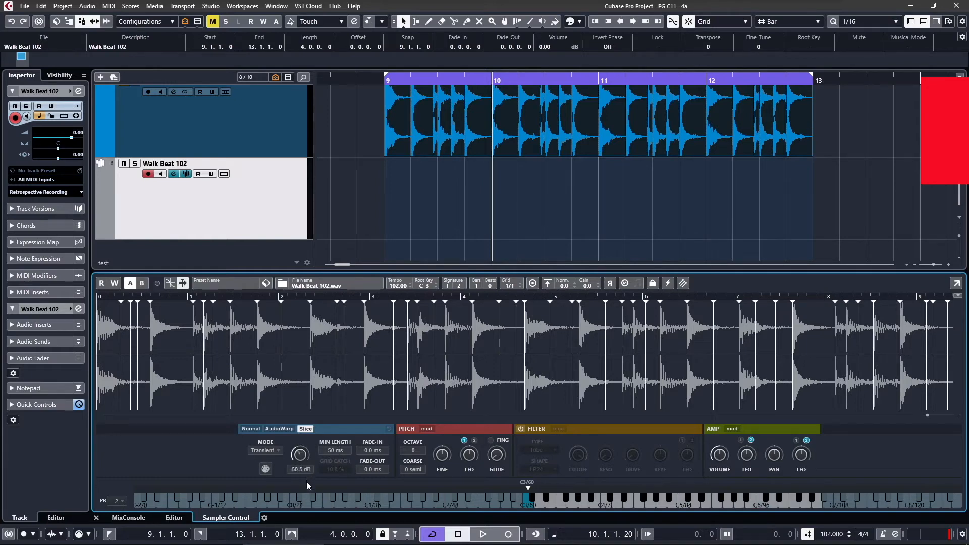
pyautogui.moveTo(302, 456); pyautogui.dragTo(302, 438)
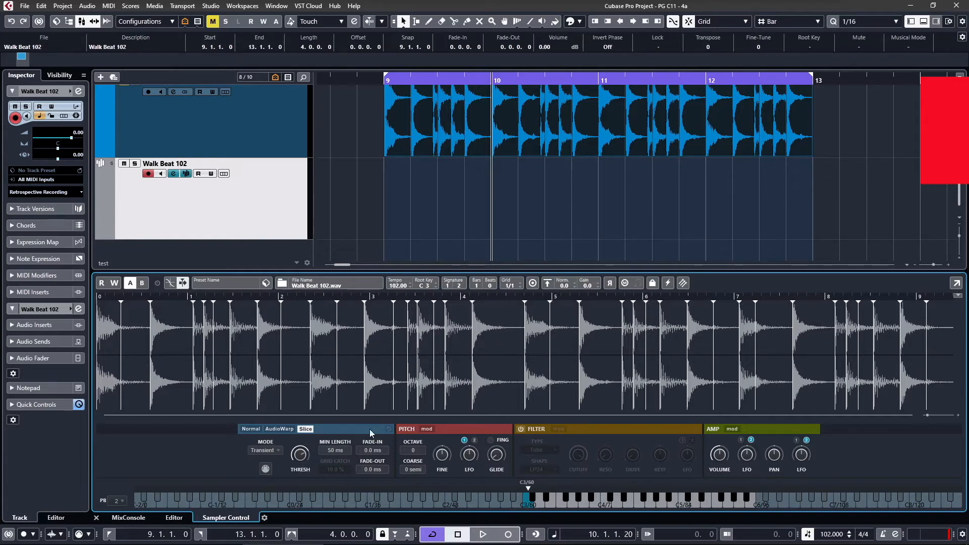
# - Audition the individual drum slices one after another through the first part of the sampler waveform
pyautogui.click(108, 326)
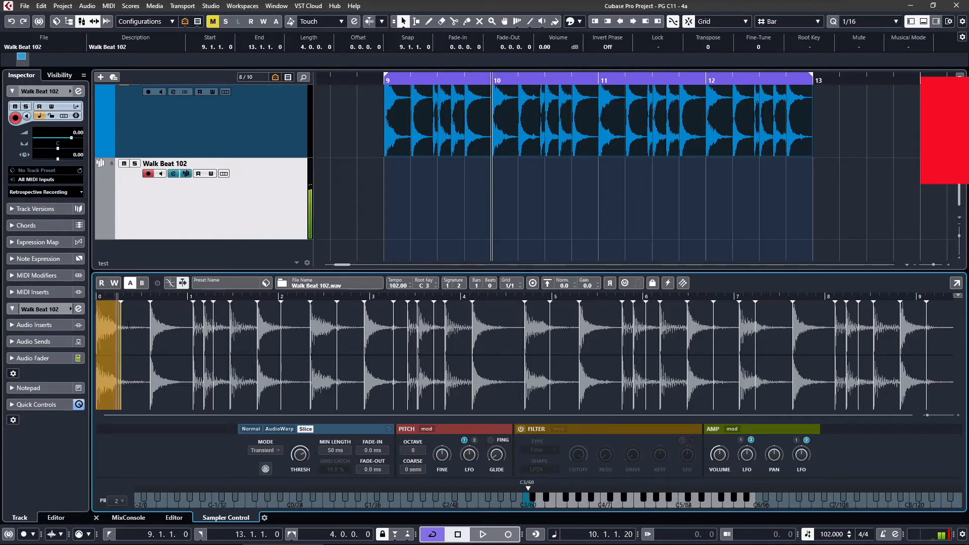
pyautogui.click(146, 329)
pyautogui.click(160, 331)
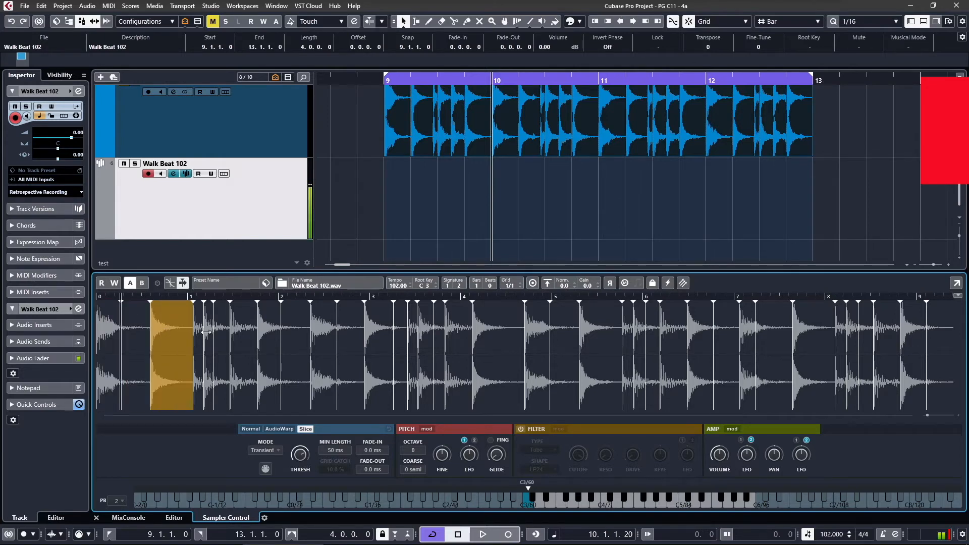
pyautogui.click(201, 332)
pyautogui.click(240, 330)
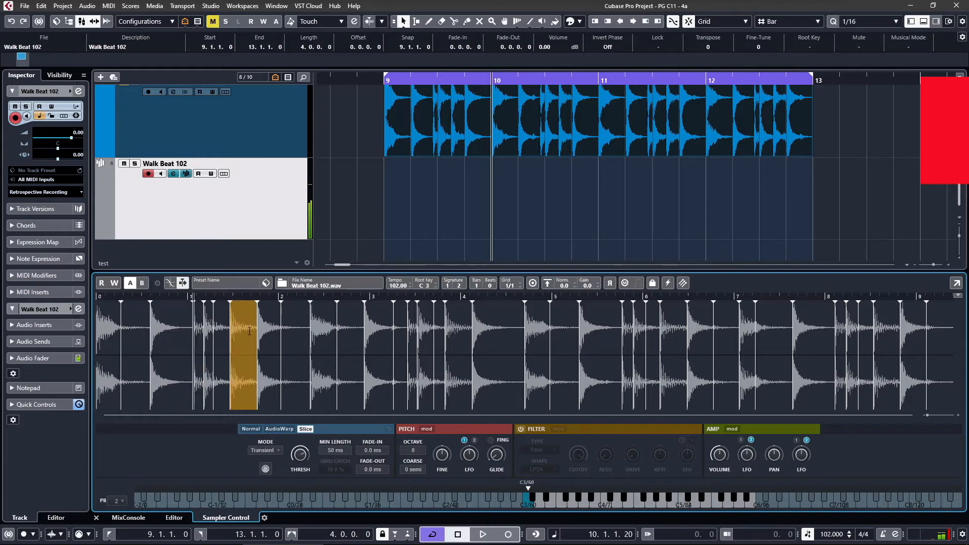
pyautogui.click(262, 331)
pyautogui.click(300, 333)
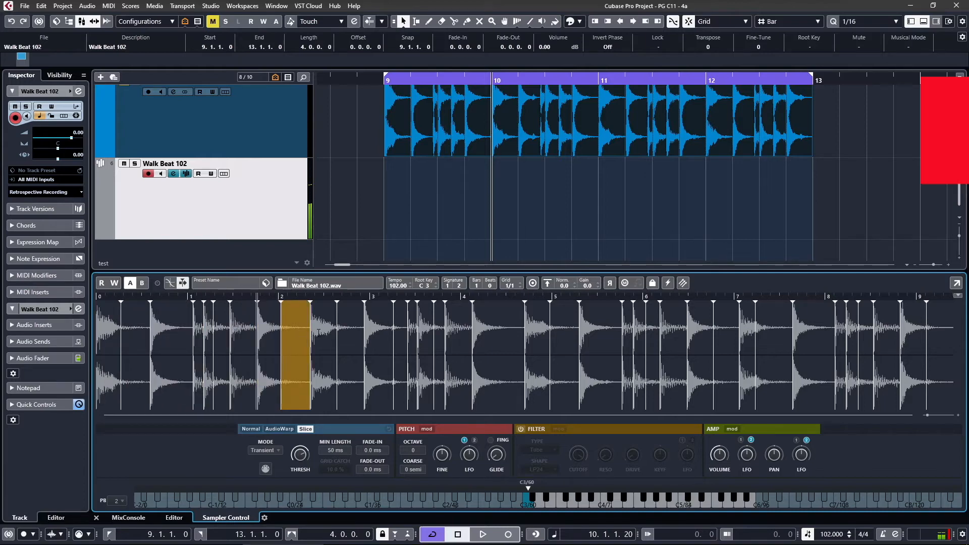
pyautogui.click(317, 334)
pyautogui.click(351, 333)
pyautogui.click(372, 332)
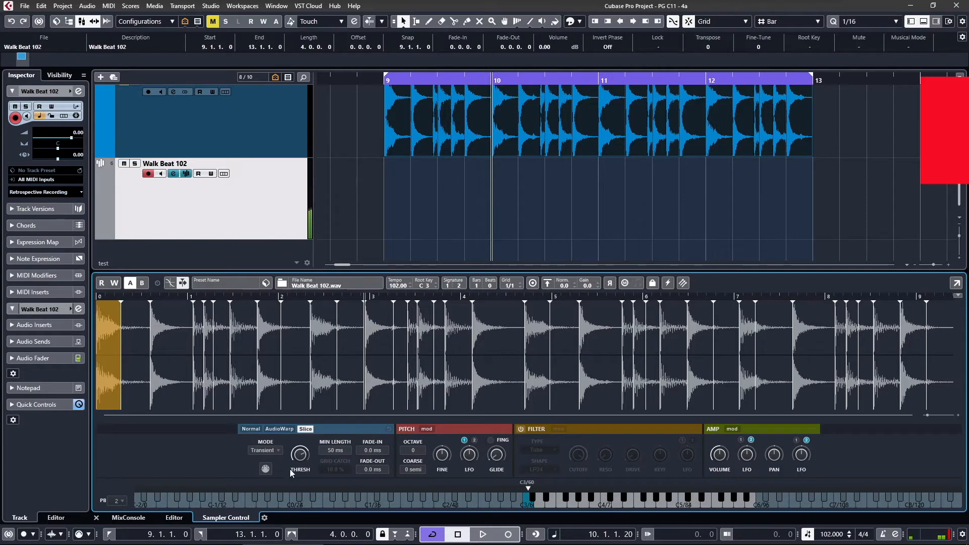
# - Try a lower slice threshold and bring it back up to -23.0 dB
pyautogui.moveTo(301, 454); pyautogui.dragTo(302, 467)
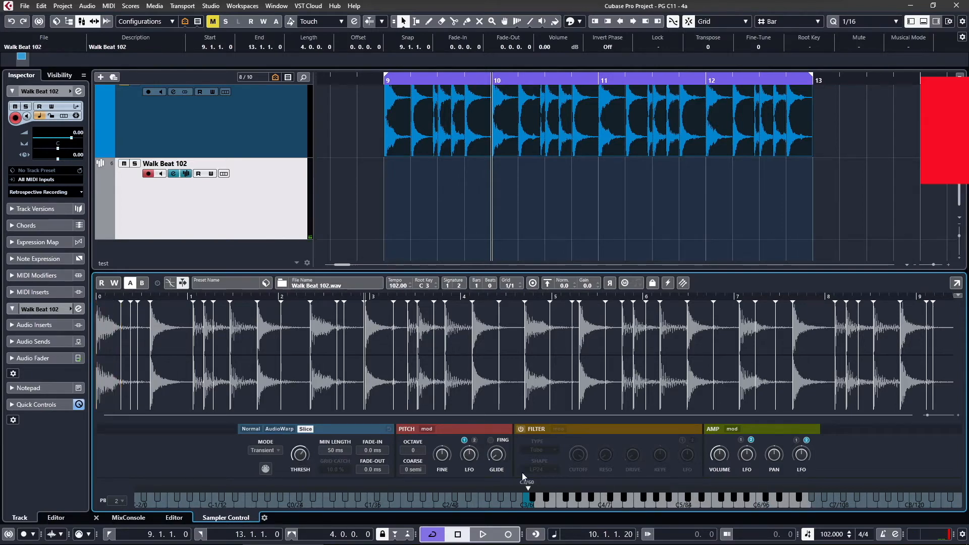
pyautogui.moveTo(301, 455)
pyautogui.mouseDown()
pyautogui.moveTo(299, 446)
pyautogui.moveTo(300, 455)
pyautogui.mouseUp()
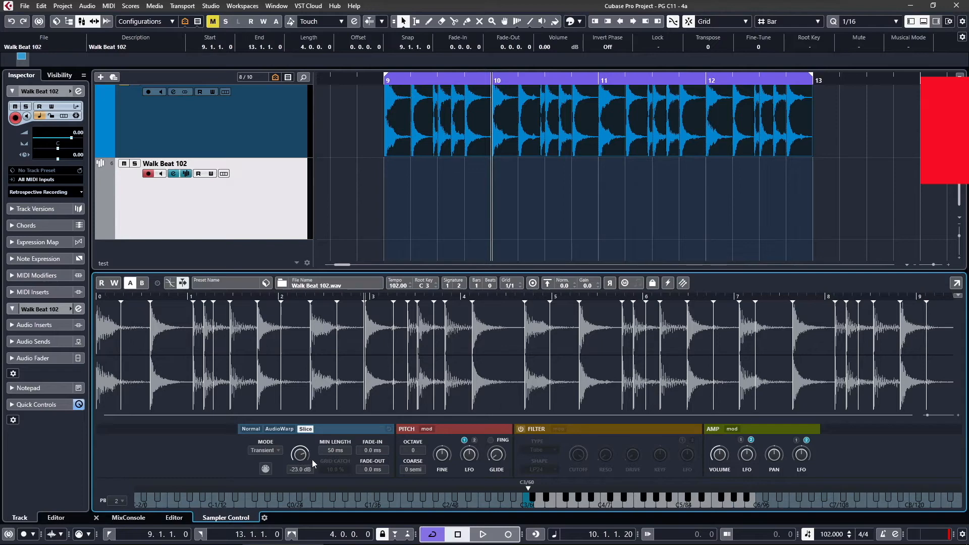
# - Audition the slices on the sampler keyboard, and place their MIDI part on the Walk Beat 102 track at bar 9
pyautogui.click(533, 505)
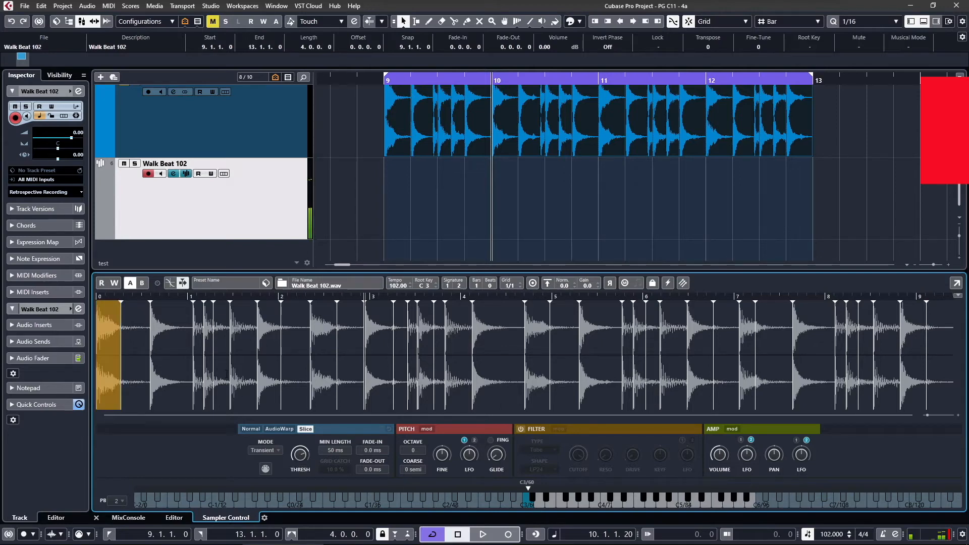
pyautogui.moveTo(532, 504); pyautogui.dragTo(604, 500)
pyautogui.moveTo(266, 469); pyautogui.dragTo(388, 194)
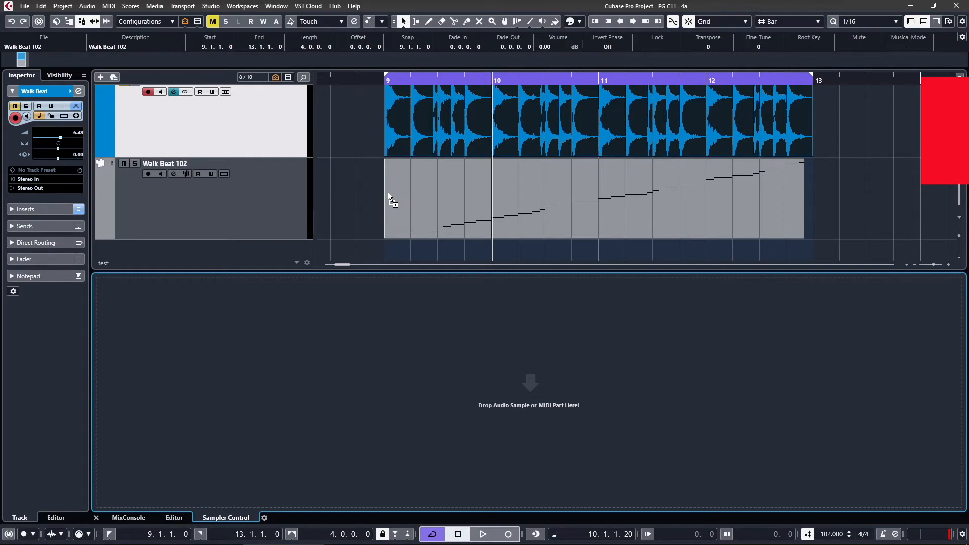
pyautogui.click(259, 205)
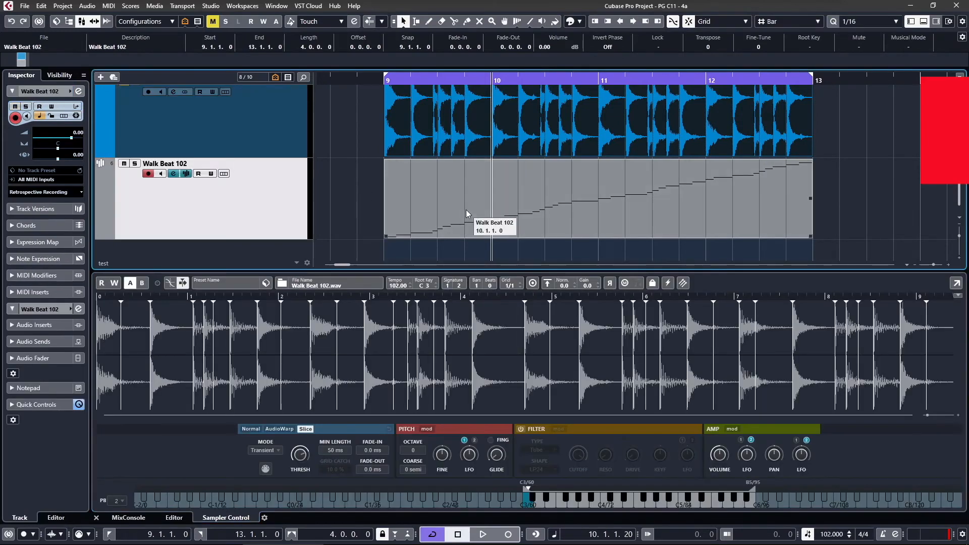
# - Examine the slice notes of the Walk Beat 102 MIDI part in a maximized Key Editor, and close it
pyautogui.doubleClick(476, 201)
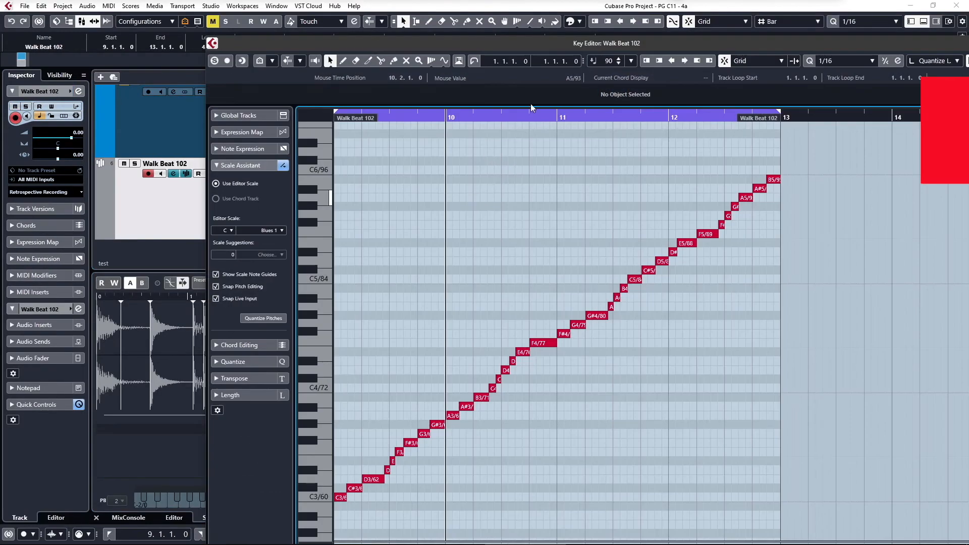
pyautogui.moveTo(592, 39); pyautogui.dragTo(461, 31)
pyautogui.click(881, 34)
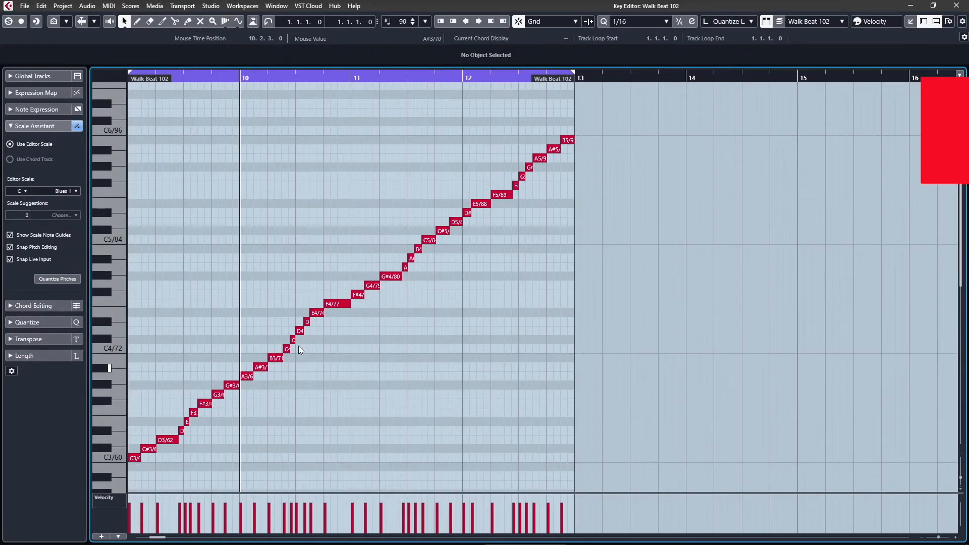
pyautogui.click(957, 6)
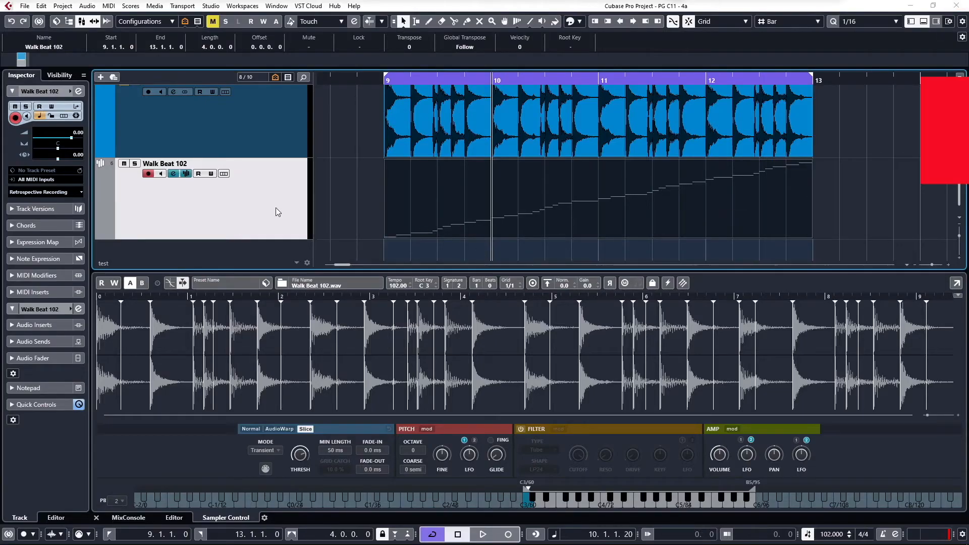
# - Play the sliced loop and try raising the sampler's coarse tuning to 10 semitones before setting it to -5 semitones
pyautogui.press('space')
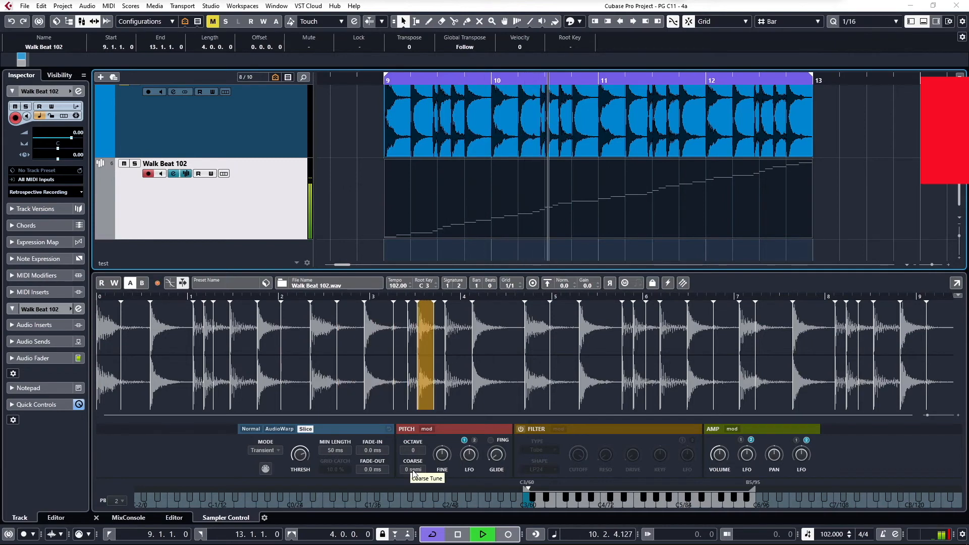
pyautogui.scroll(7, 413, 470)
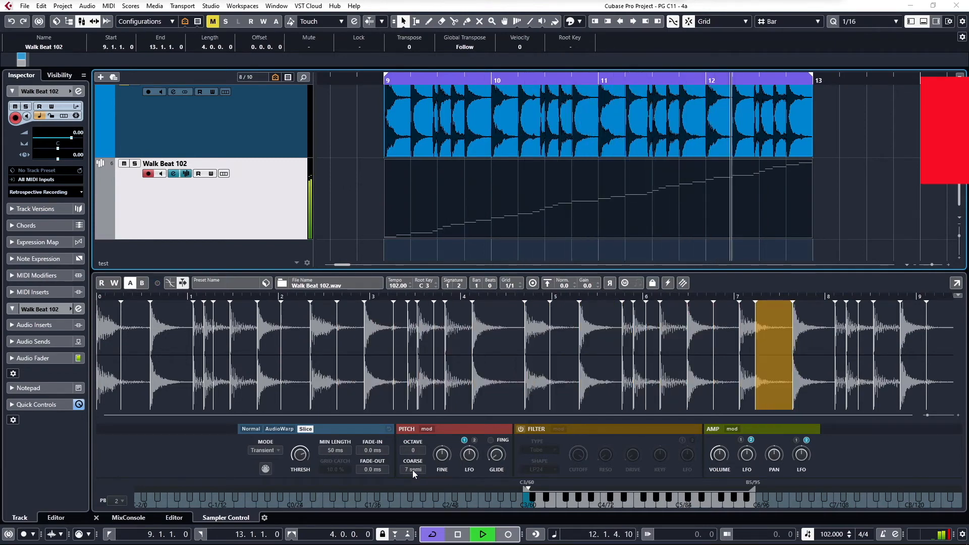
pyautogui.scroll(1, 413, 469)
pyautogui.scroll(2, 413, 469)
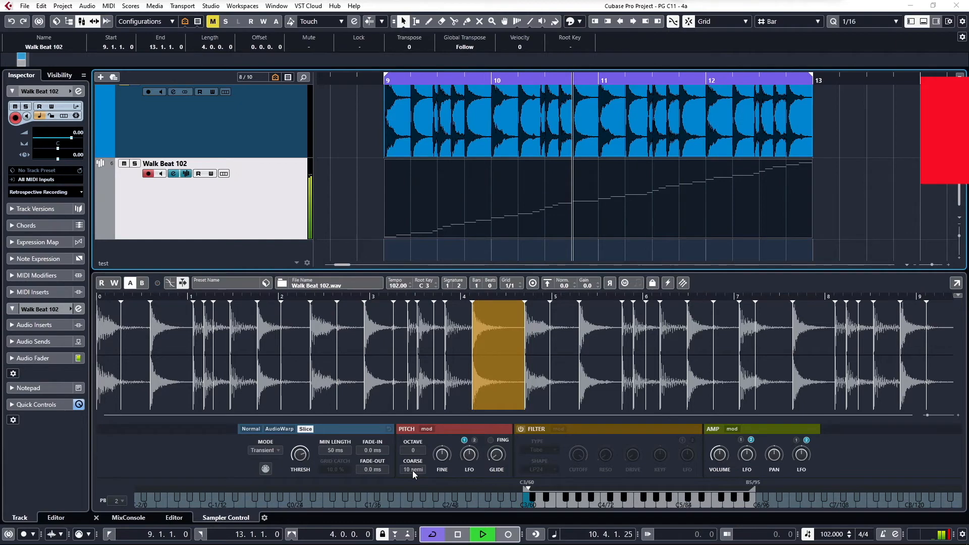
pyautogui.scroll(-13, 413, 469)
pyautogui.scroll(-2, 413, 470)
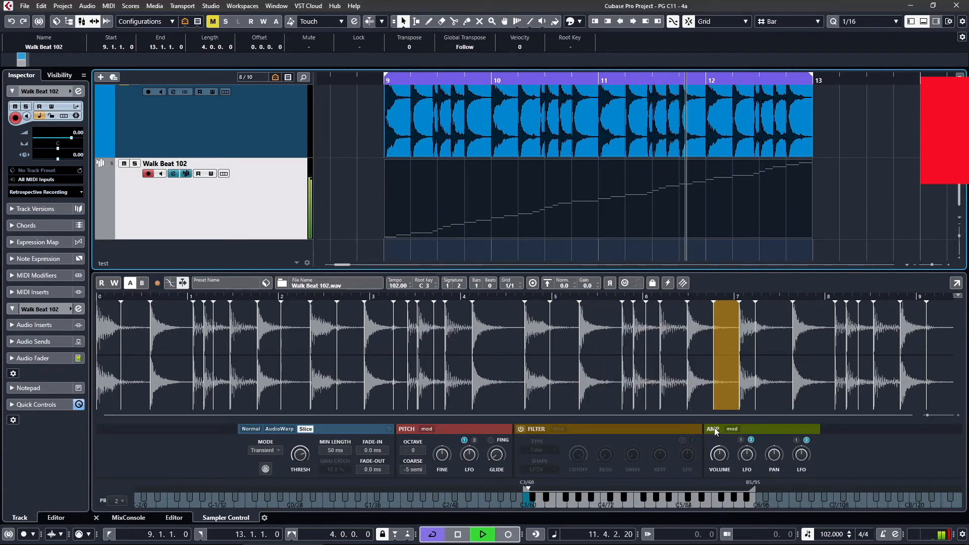
# - Reshape the sampler's amp envelope into a straight decay that reaches zero at about 0.19 s
pyautogui.click(737, 429)
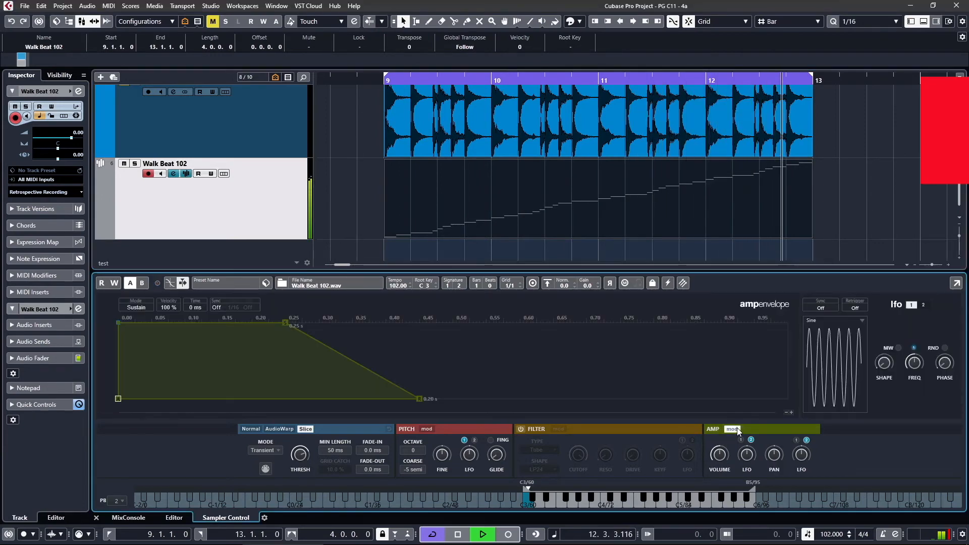
pyautogui.moveTo(285, 323); pyautogui.dragTo(193, 408)
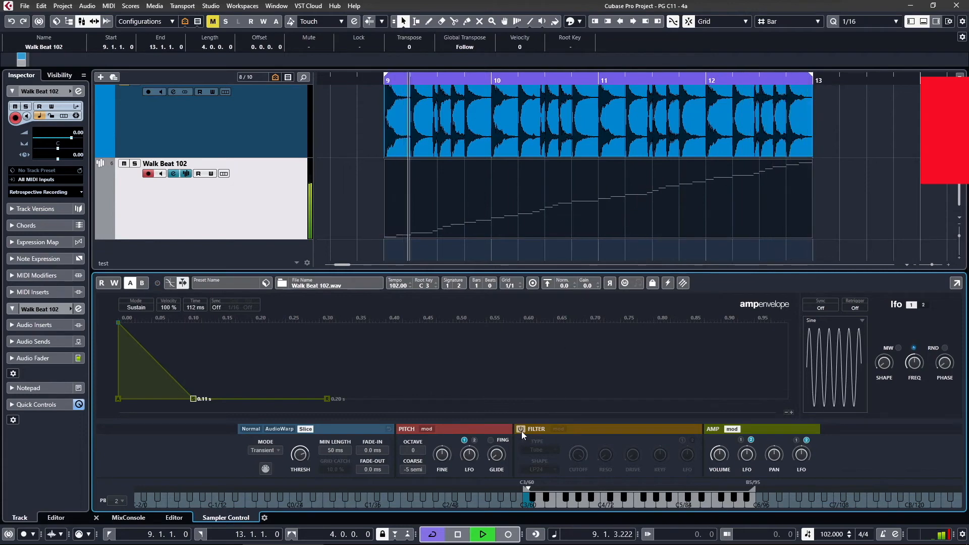
pyautogui.moveTo(193, 400); pyautogui.dragTo(263, 408)
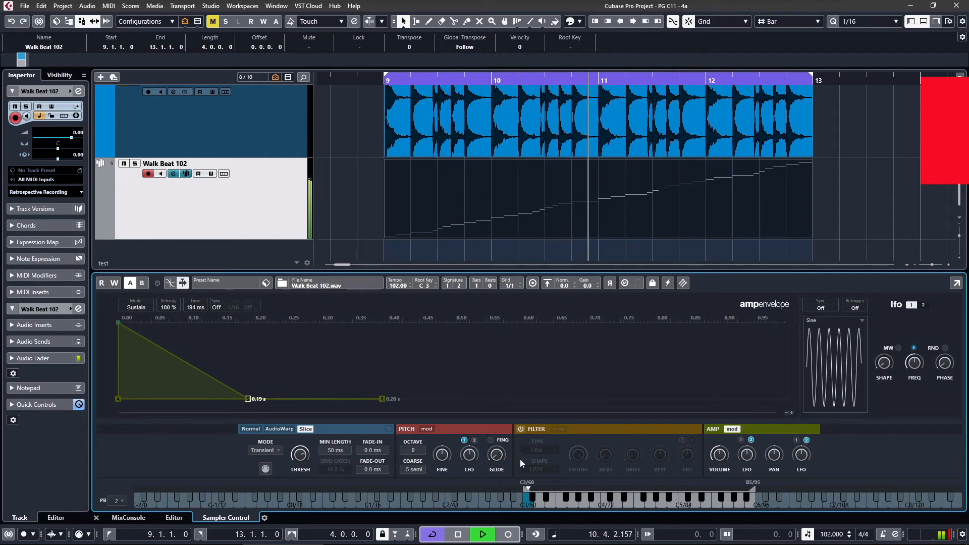
# - Enable the sampler filter, lower its cutoff to about 1276 Hz and set its resonance to 32%
pyautogui.click(522, 429)
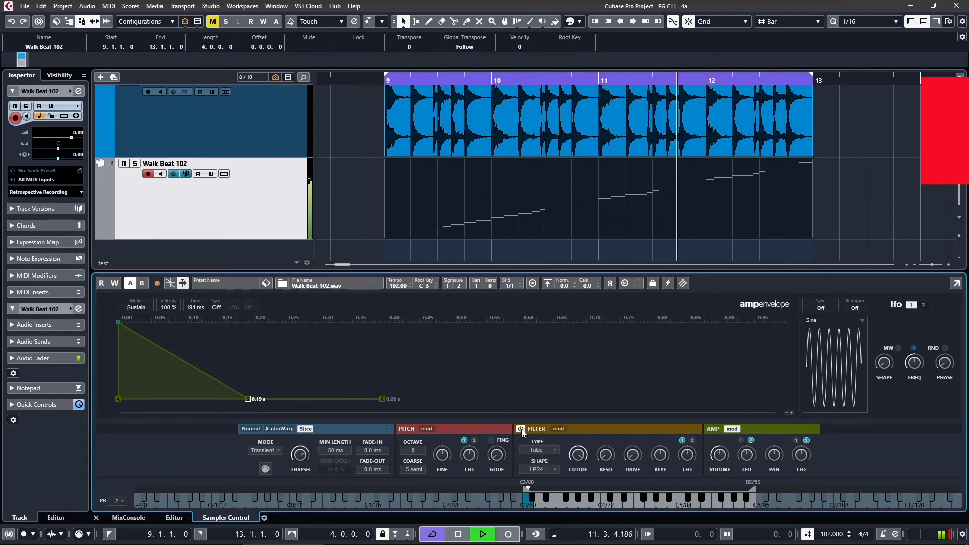
pyautogui.moveTo(579, 455); pyautogui.dragTo(582, 500)
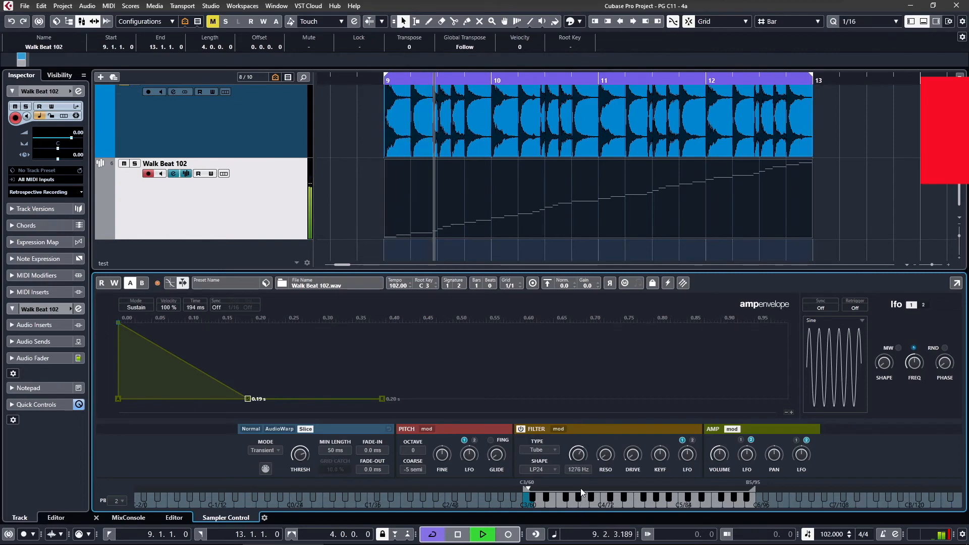
pyautogui.moveTo(614, 467); pyautogui.dragTo(607, 426)
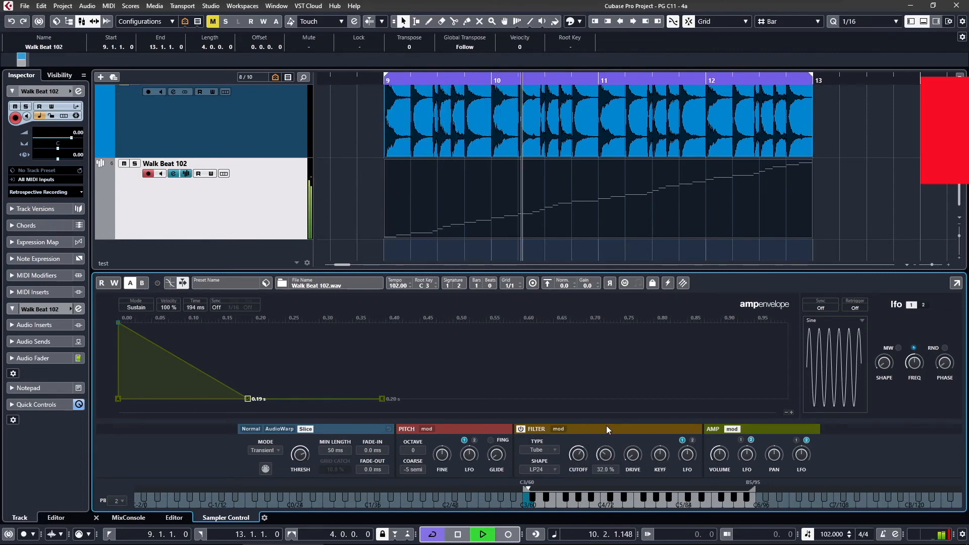
# - Keep the filter type on Tube, set the drive to about 78% and raise the filter cutoff
pyautogui.click(538, 449)
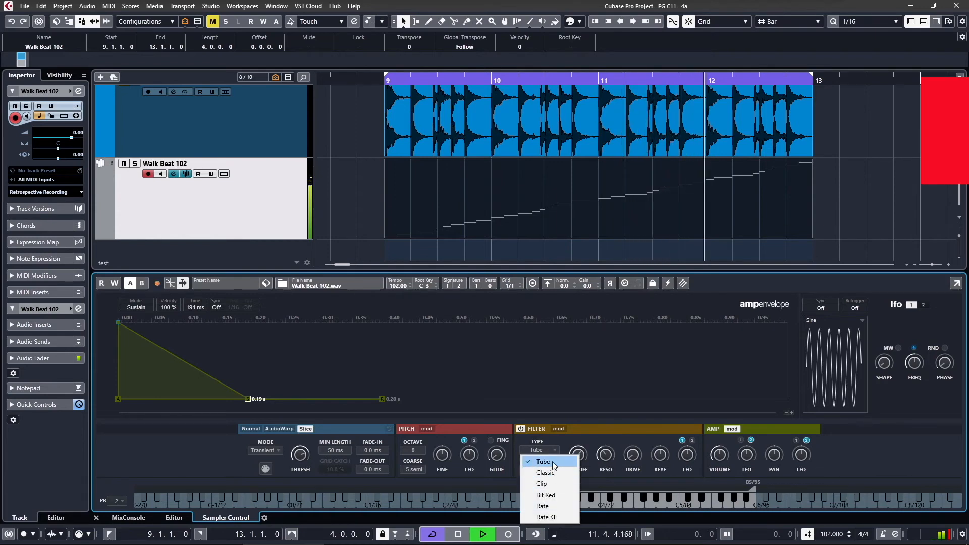
pyautogui.click(548, 461)
pyautogui.moveTo(637, 458); pyautogui.dragTo(638, 379)
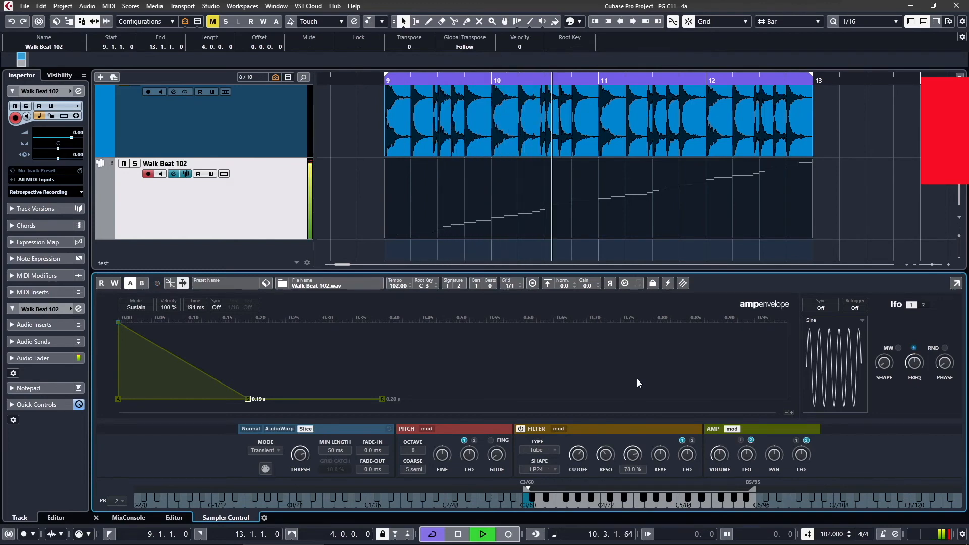
pyautogui.moveTo(647, 526)
pyautogui.moveTo(578, 452)
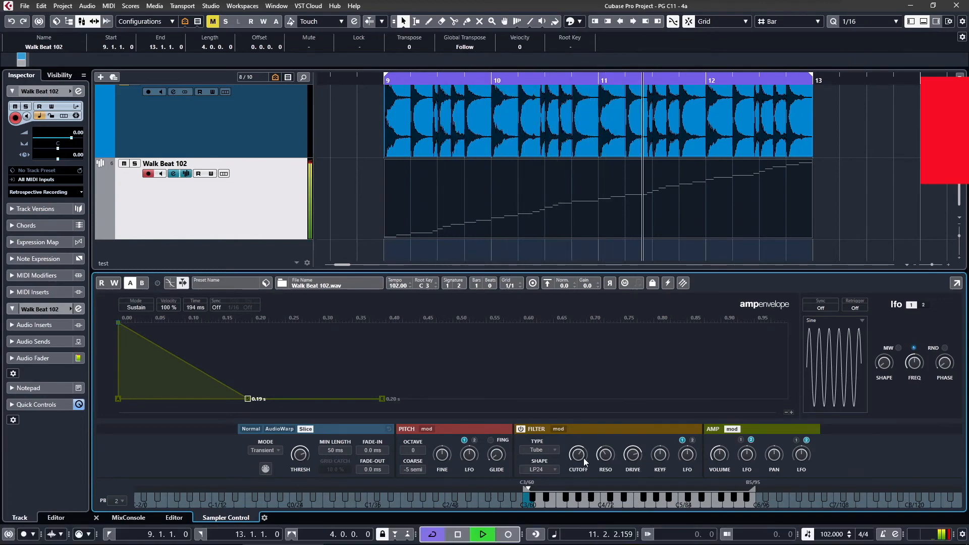
pyautogui.scroll(3, 578, 452)
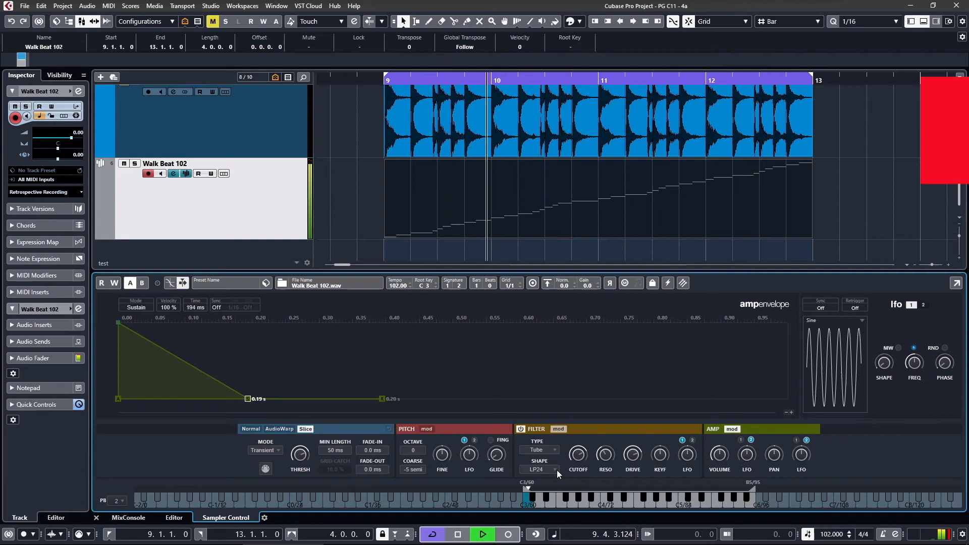
# - Sync LFO 1 to Tempo + Beat with an adjusted frequency, and raise the filter drive to 100%
pyautogui.moveTo(689, 460)
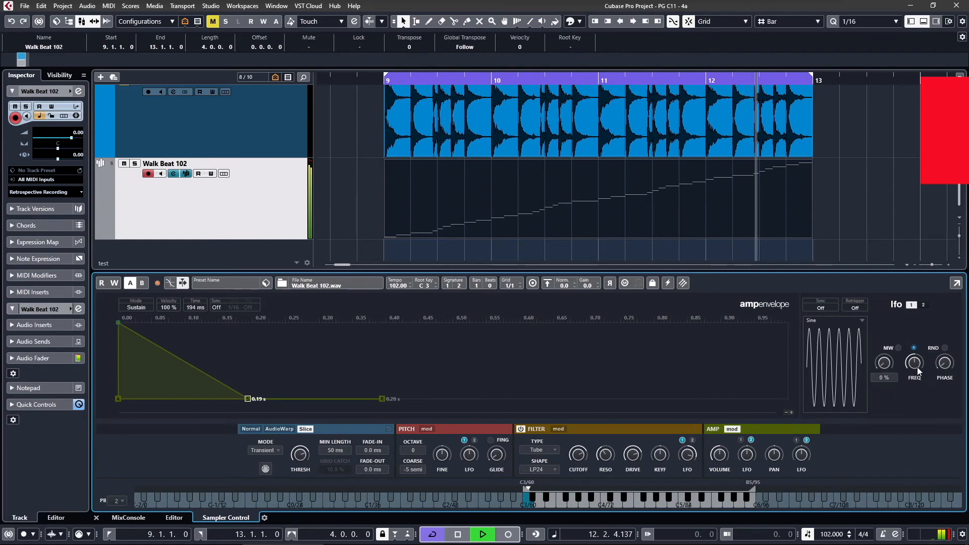
pyautogui.moveTo(915, 362); pyautogui.dragTo(917, 385)
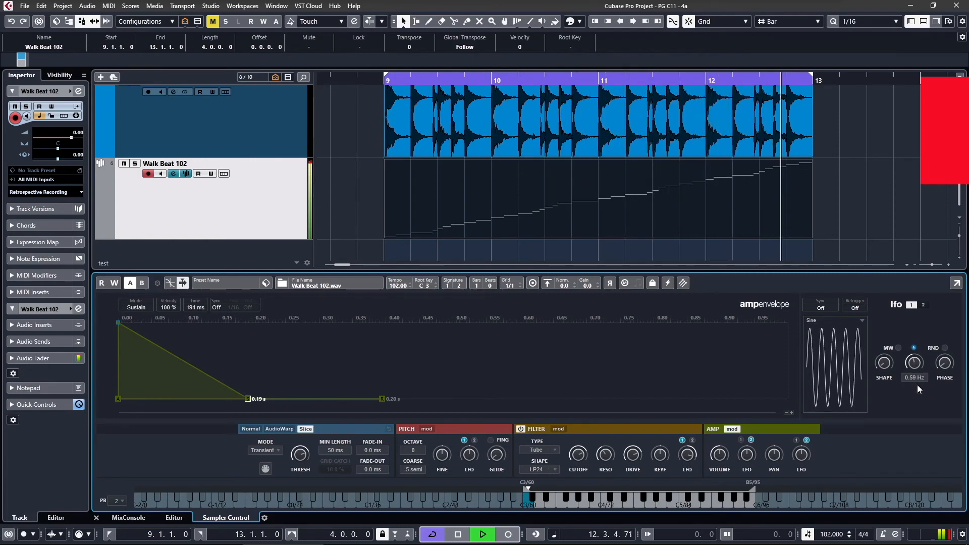
pyautogui.click(821, 306)
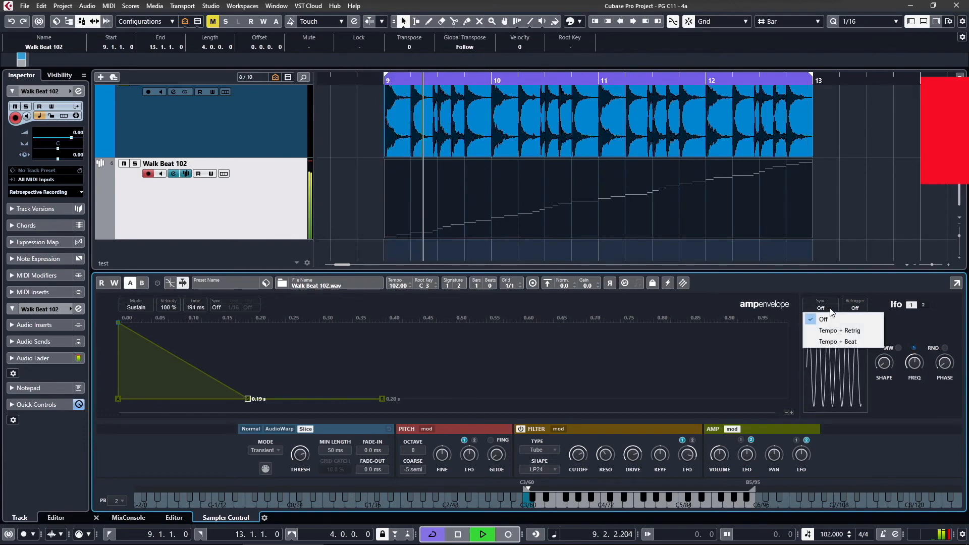
pyautogui.click(836, 342)
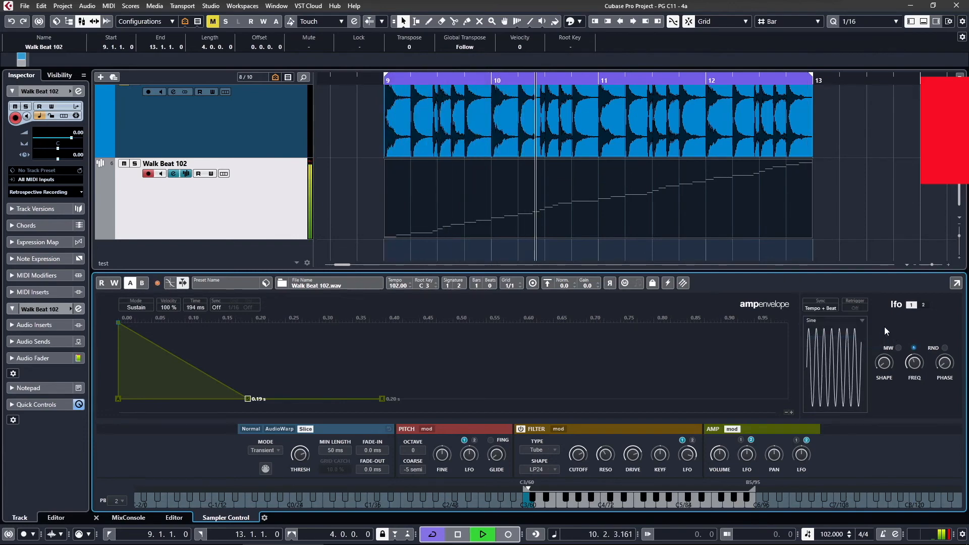
pyautogui.moveTo(915, 376); pyautogui.dragTo(910, 345)
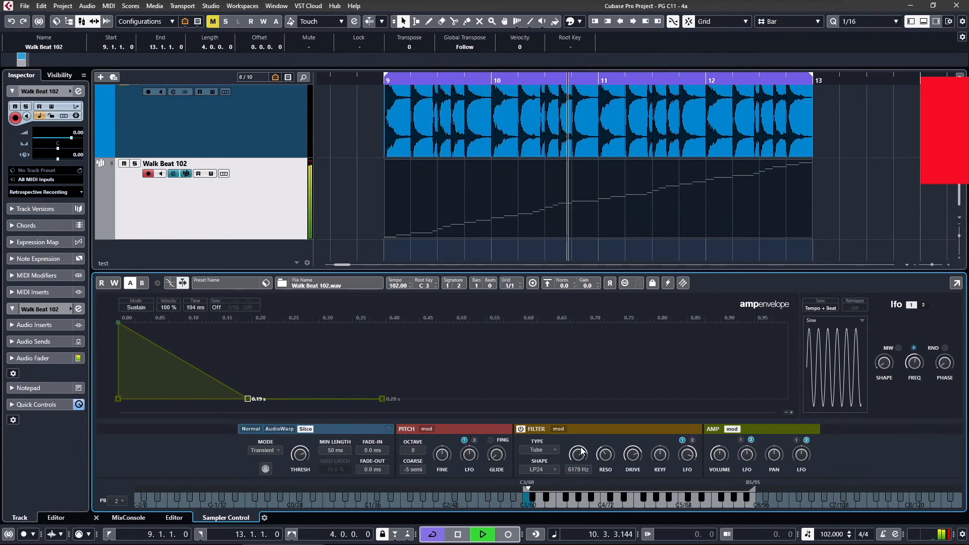
pyautogui.moveTo(640, 450); pyautogui.dragTo(635, 430)
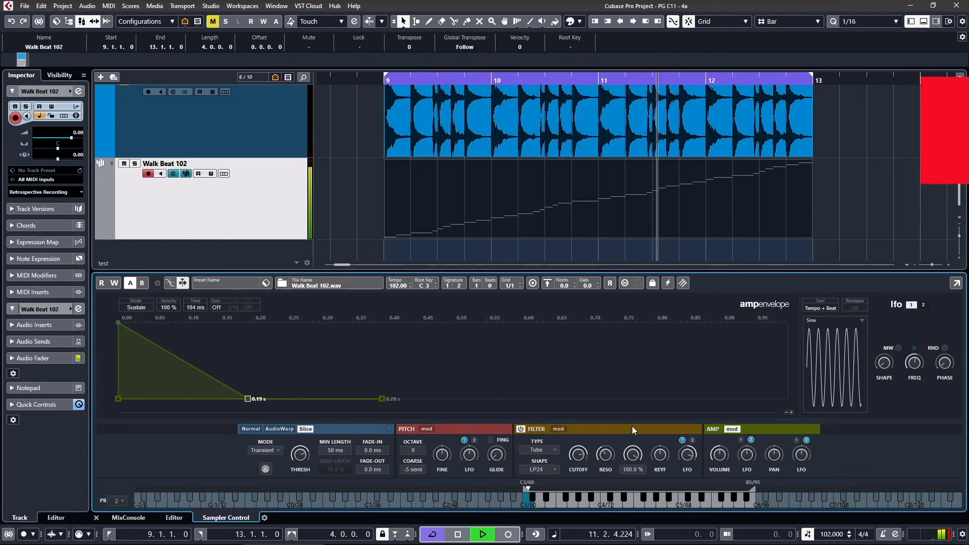
# - Reshape the amp envelope to hold full level until about 0.24 s before its release
pyautogui.click(733, 429)
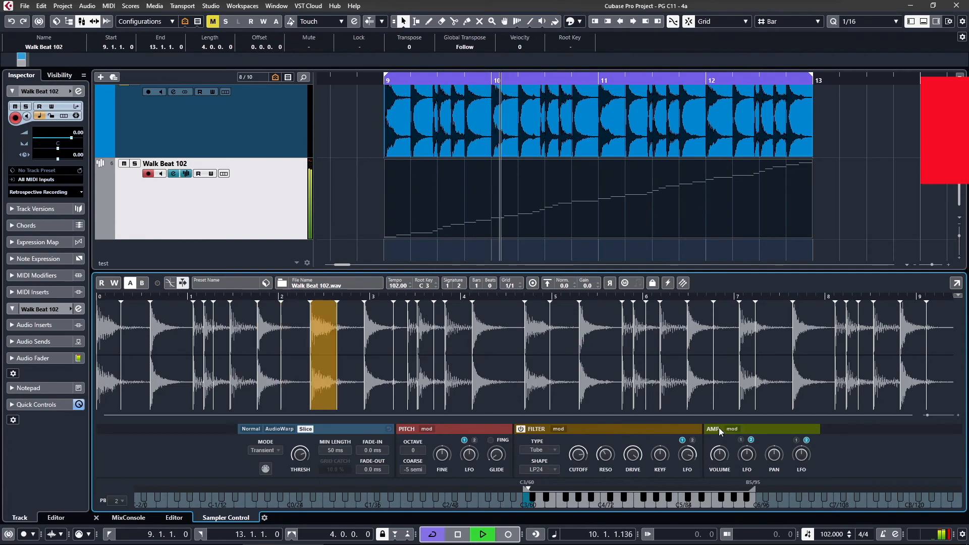
pyautogui.click(737, 429)
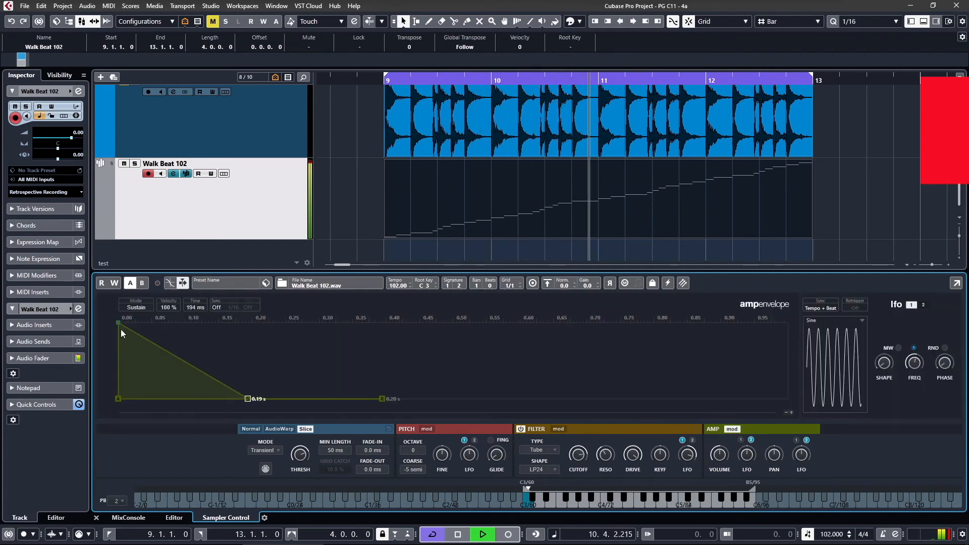
pyautogui.moveTo(120, 324); pyautogui.dragTo(204, 323)
pyautogui.moveTo(145, 313); pyautogui.dragTo(282, 296)
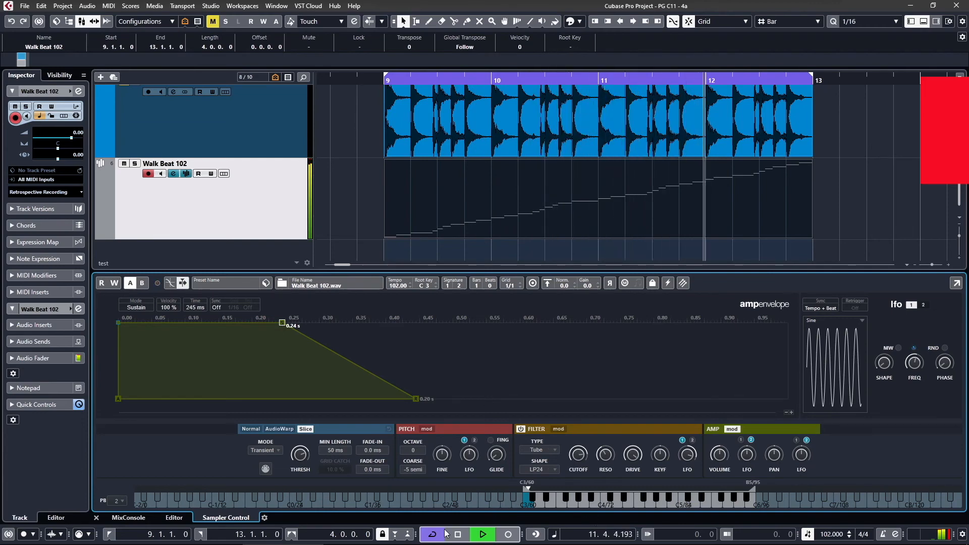
# - Stop playback and view the sampler's filter envelope and pitch envelope
pyautogui.click(460, 535)
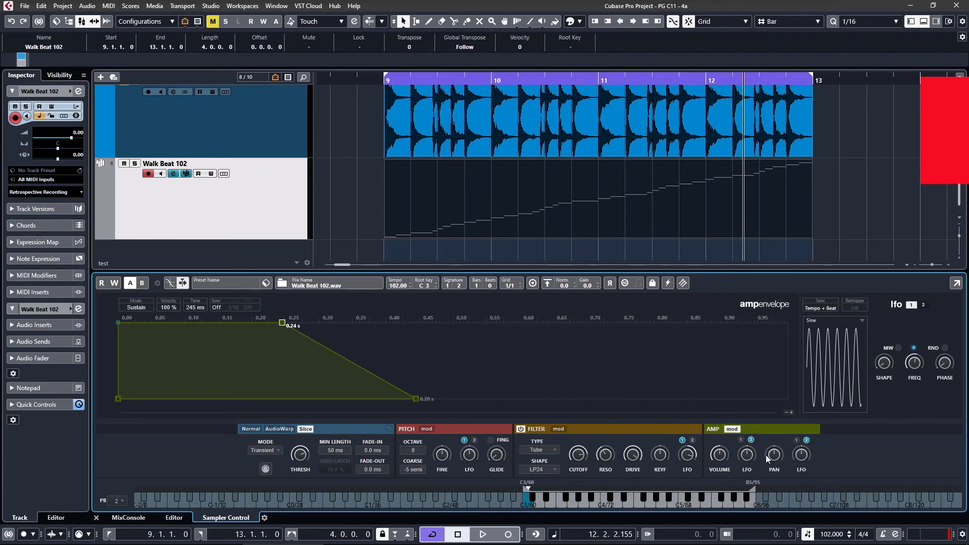
pyautogui.click(563, 430)
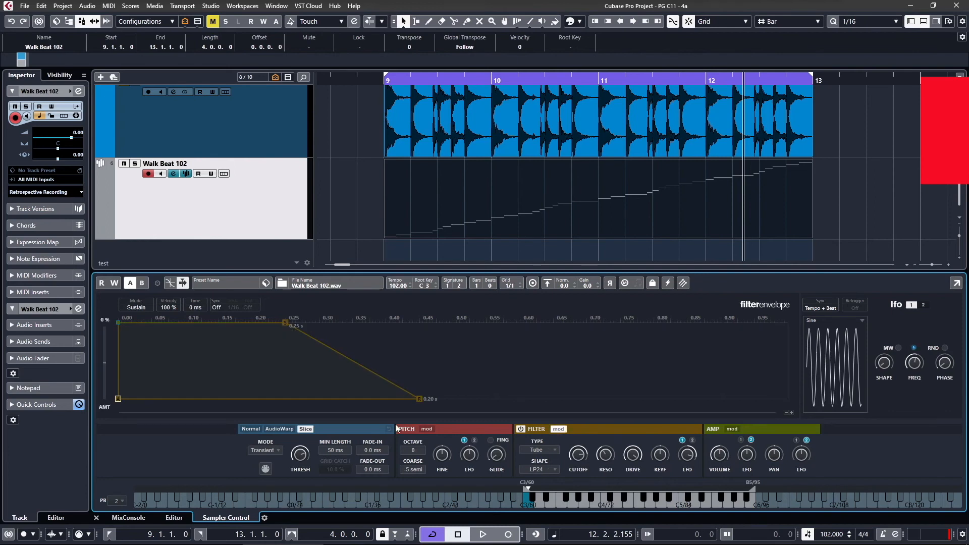
pyautogui.click(427, 430)
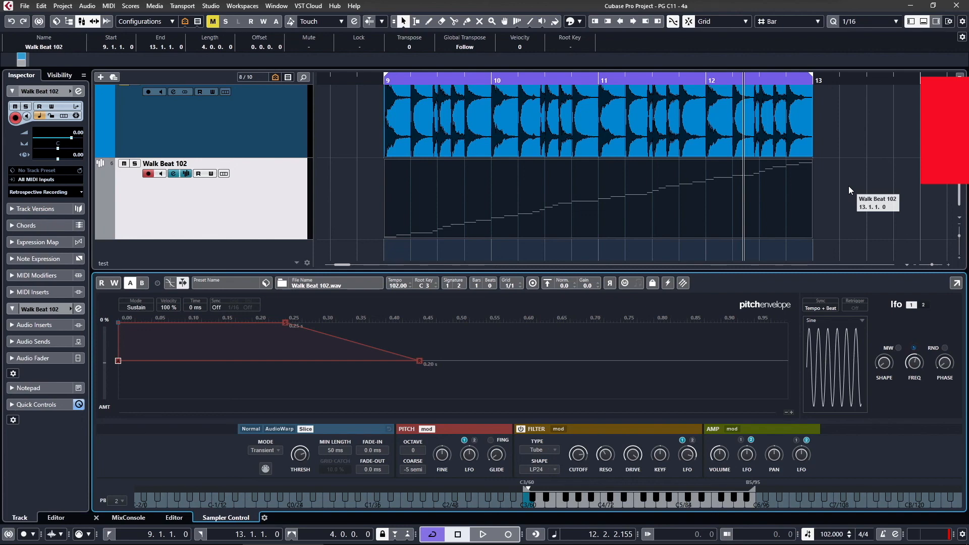
# - Quantize all notes of the Walk Beat 102 MIDI part to 1/16, and play back the result briefly
pyautogui.doubleClick(595, 180)
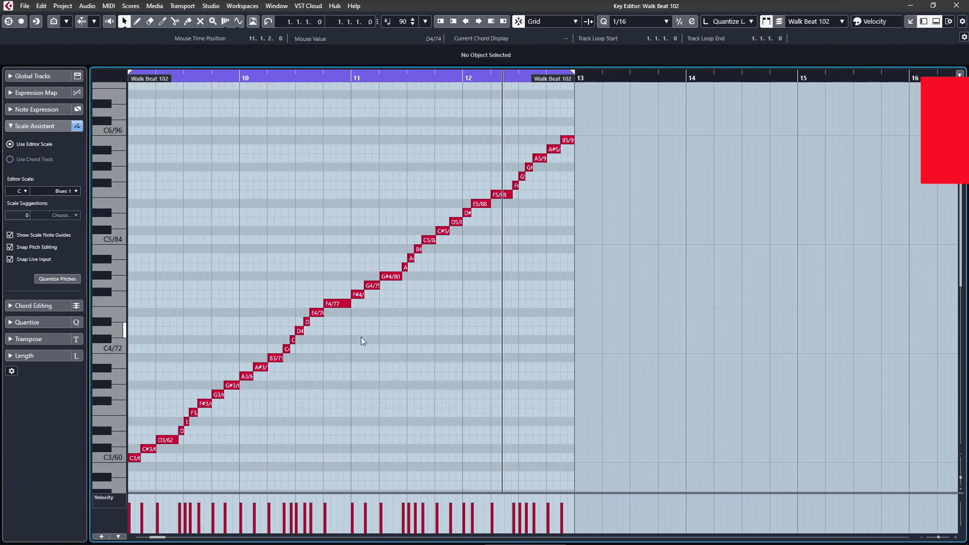
pyautogui.hotkey('ctrl', 'a')
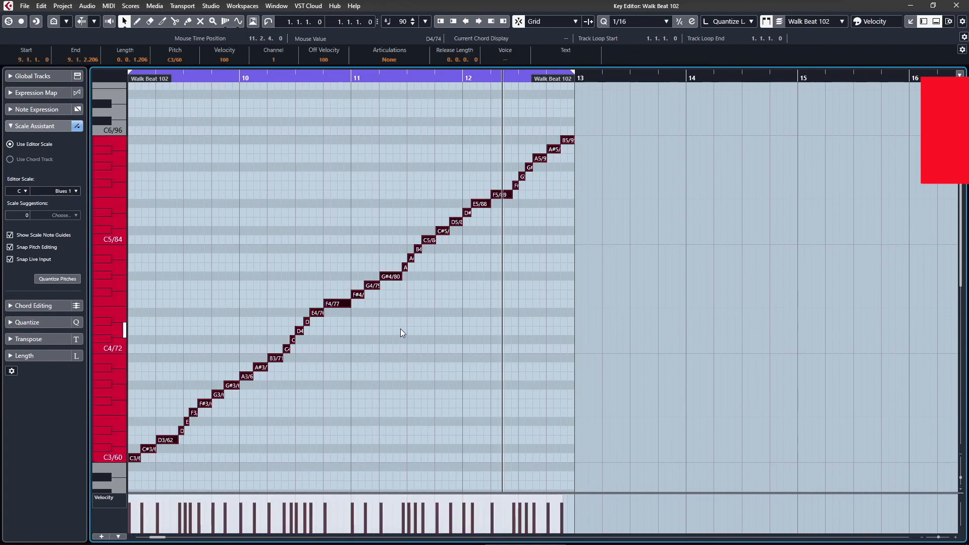
pyautogui.press('q')
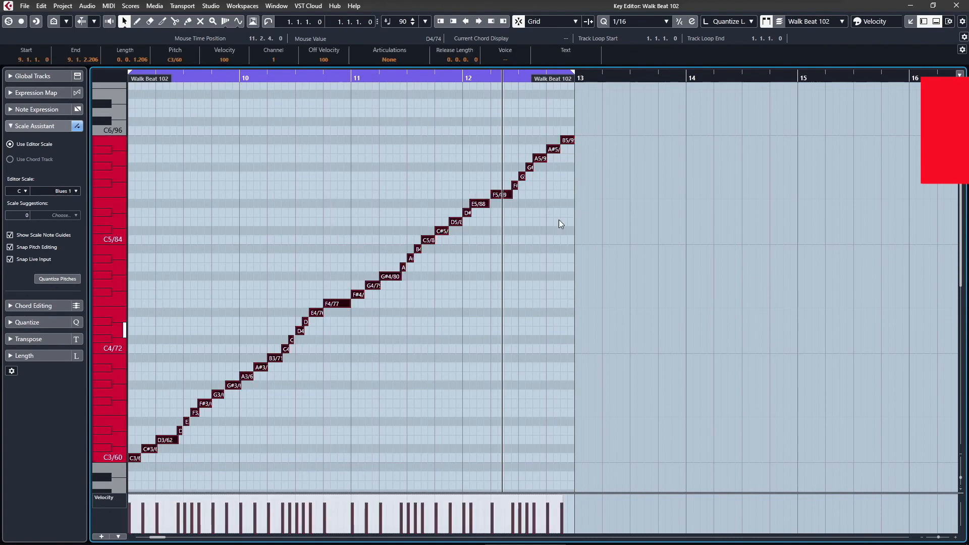
pyautogui.click(957, 5)
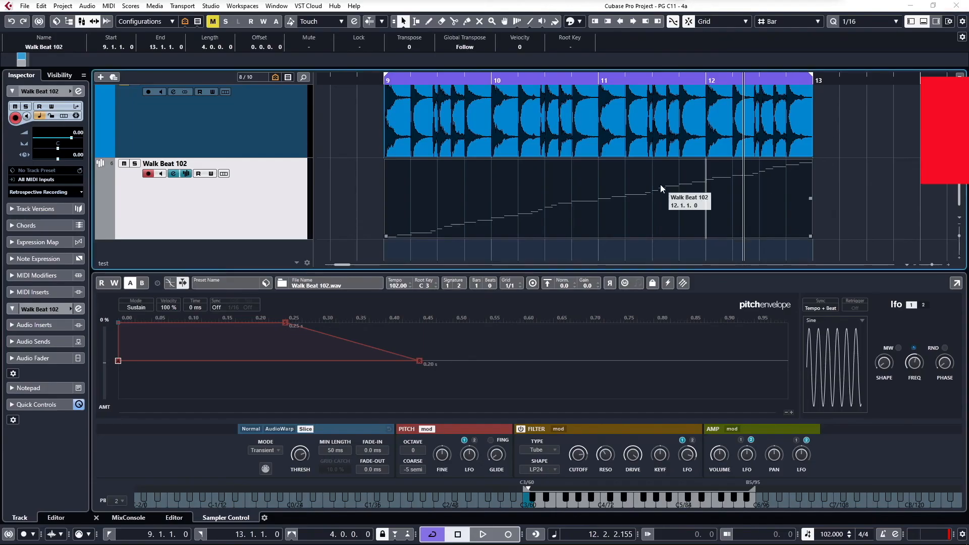
pyautogui.press('space')
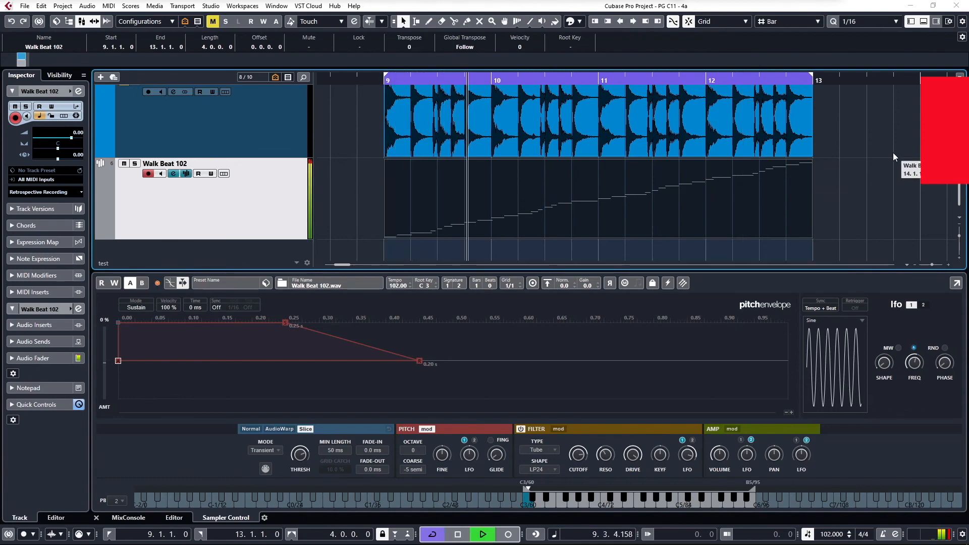
pyautogui.press('space')
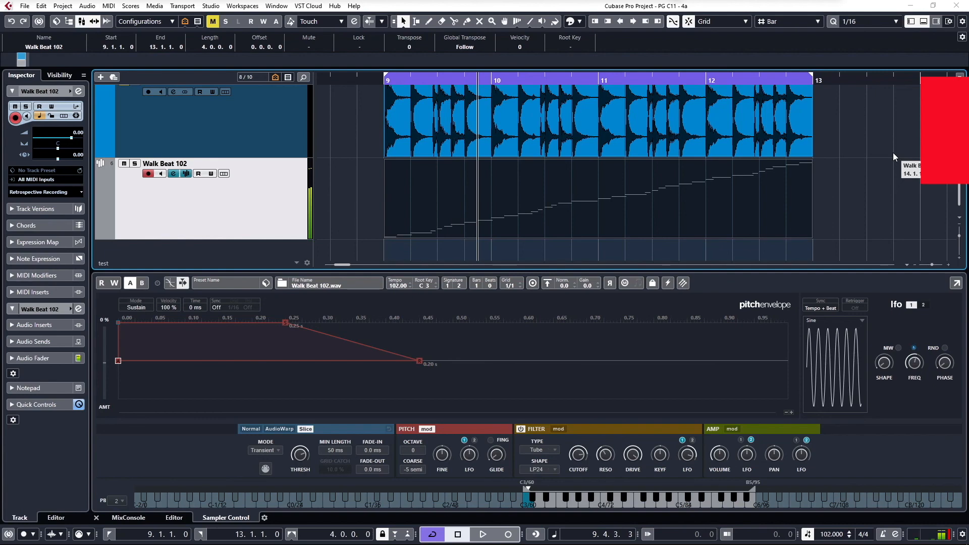